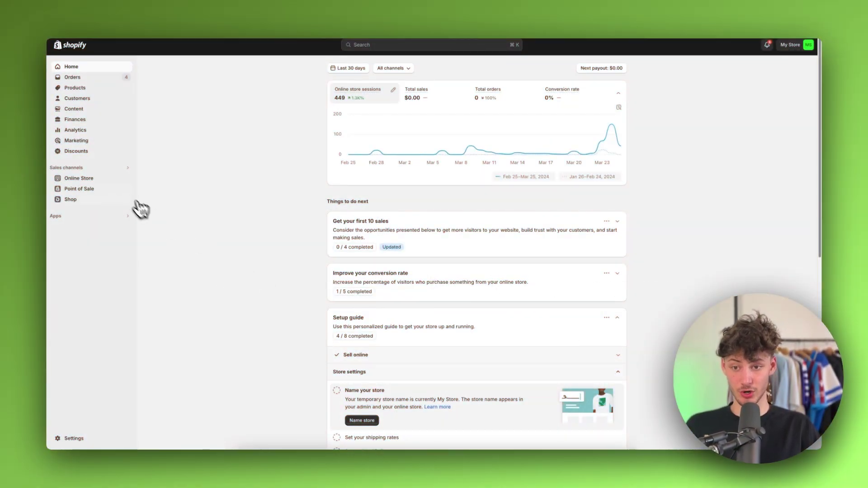
- Preview the live storefront in a new window, then return to the admin Home dashboard
{"action": "left_click", "coordinate": [128, 178]}
{"action": "scroll", "coordinate": [326, 254], "scroll_direction": "down", "scroll_amount": 20}
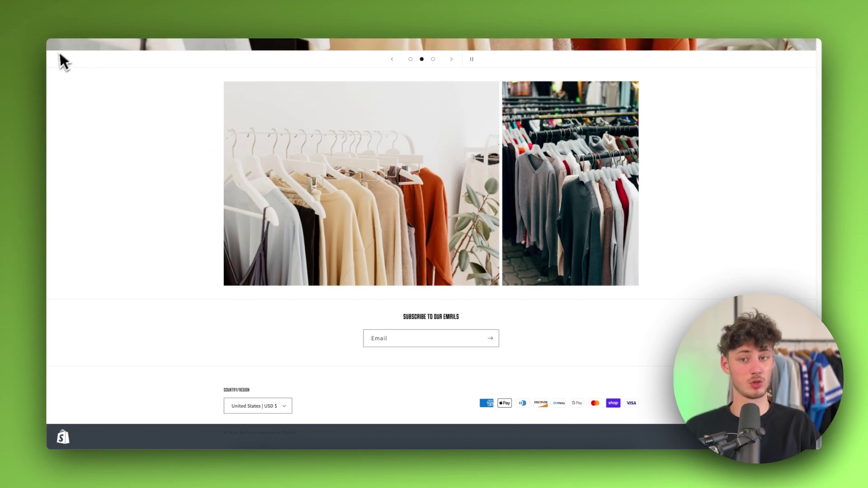
{"action": "left_click", "coordinate": [133, 22]}
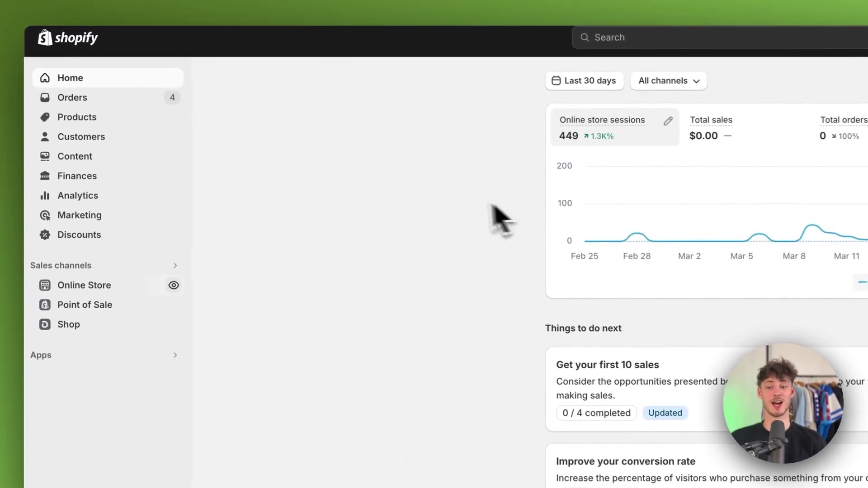
- Open the live Dawn theme in the theme editor from Online Store > Themes
{"action": "left_click", "coordinate": [121, 284]}
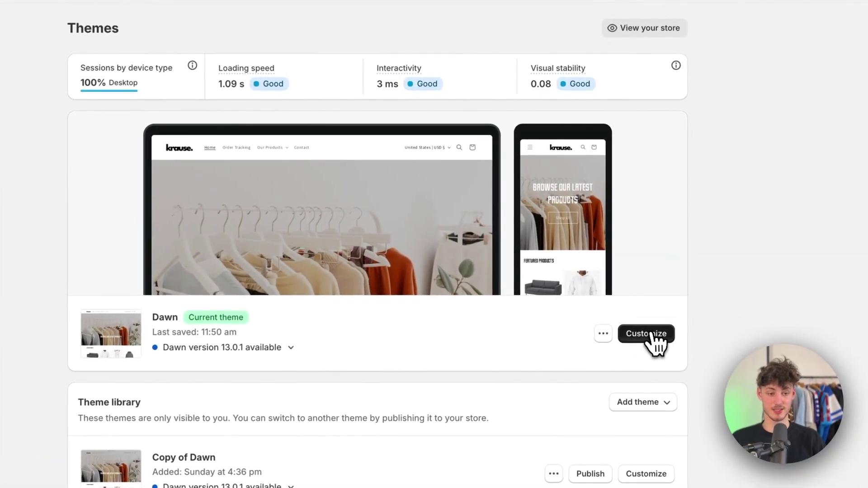
{"action": "left_click", "coordinate": [629, 260]}
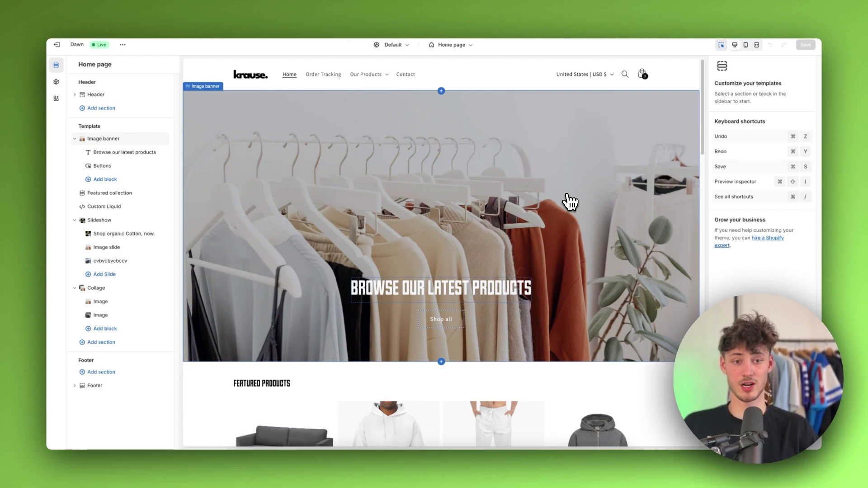
{"action": "left_click", "coordinate": [65, 47]}
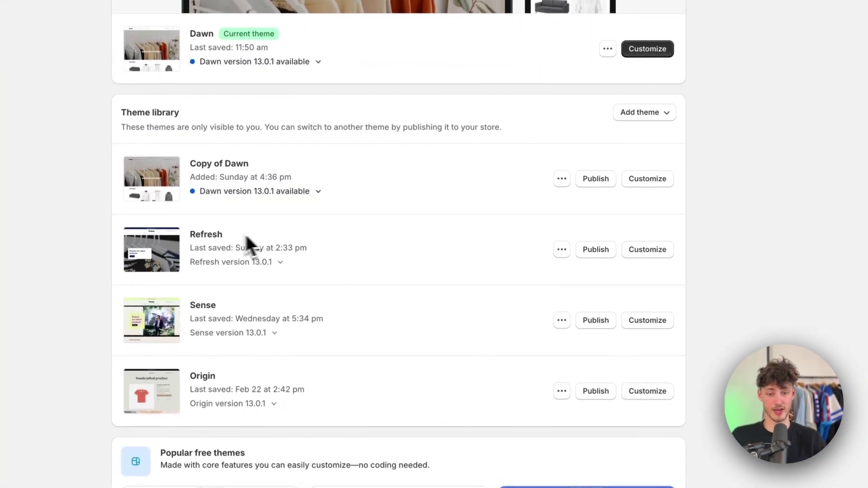
{"action": "scroll", "coordinate": [184, 387], "scroll_direction": "down", "scroll_amount": 6}
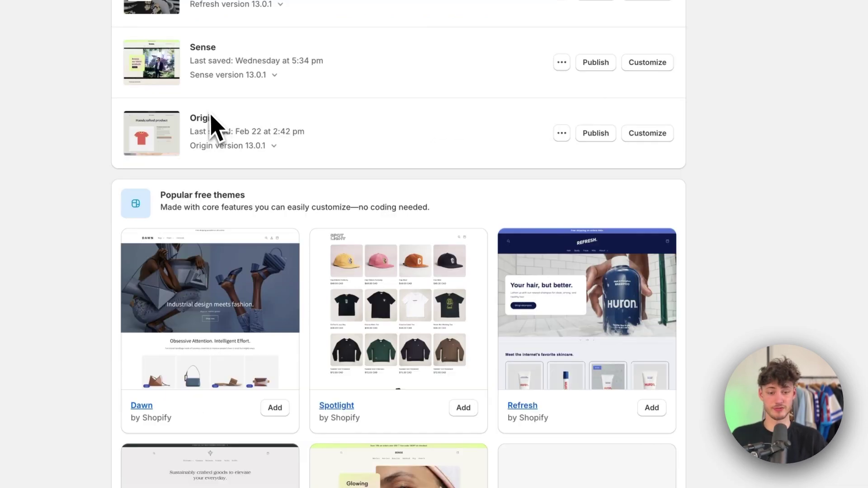
{"action": "scroll", "coordinate": [447, 199], "scroll_direction": "up", "scroll_amount": 10}
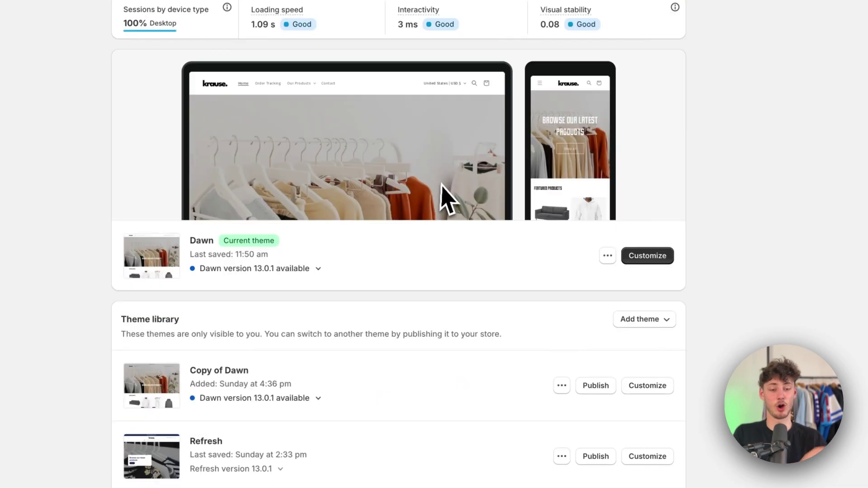
{"action": "left_click", "coordinate": [647, 256]}
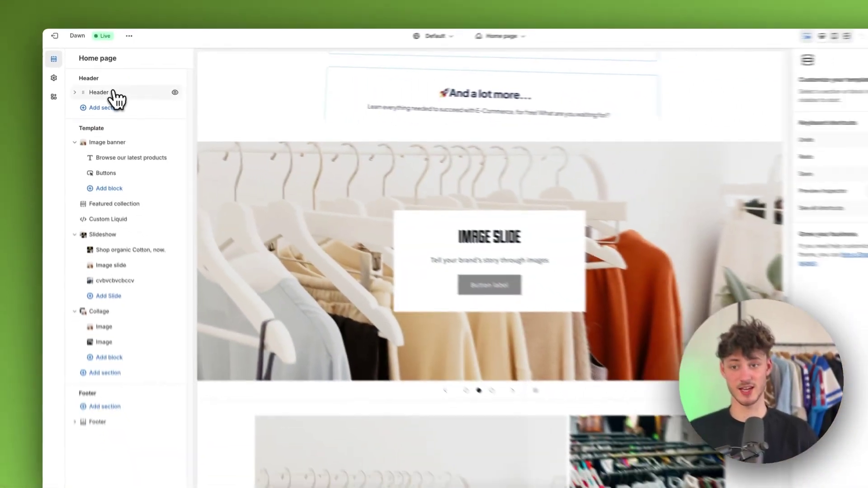
- Explore the home page sections, including the 'Browse our latest products' heading block
{"action": "scroll", "coordinate": [423, 266], "scroll_direction": "down", "scroll_amount": 3}
{"action": "scroll", "coordinate": [424, 265], "scroll_direction": "up", "scroll_amount": 10}
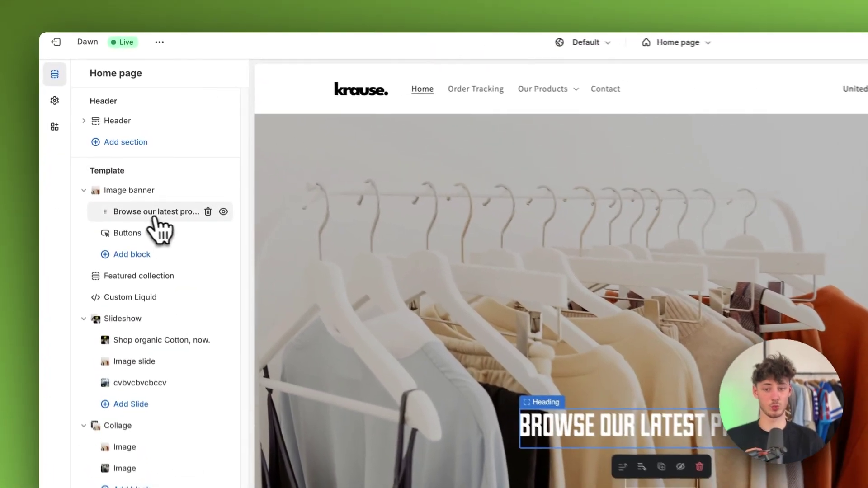
{"action": "left_click", "coordinate": [126, 145]}
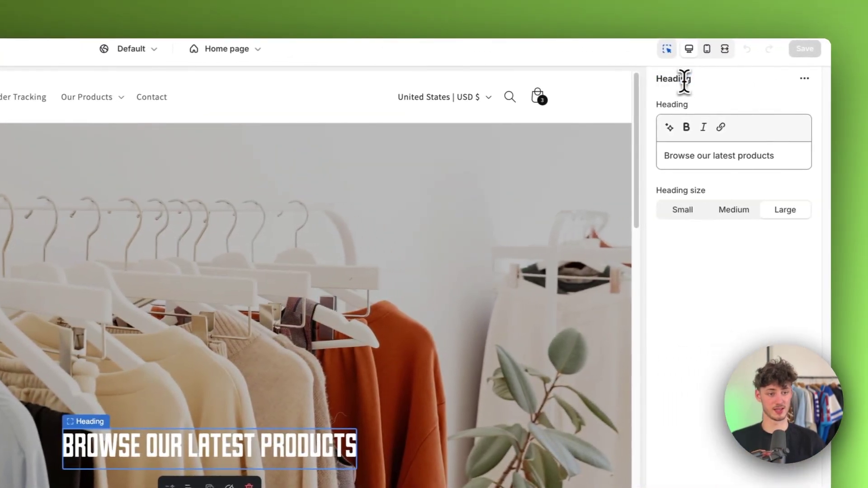
{"action": "double_click", "coordinate": [684, 79]}
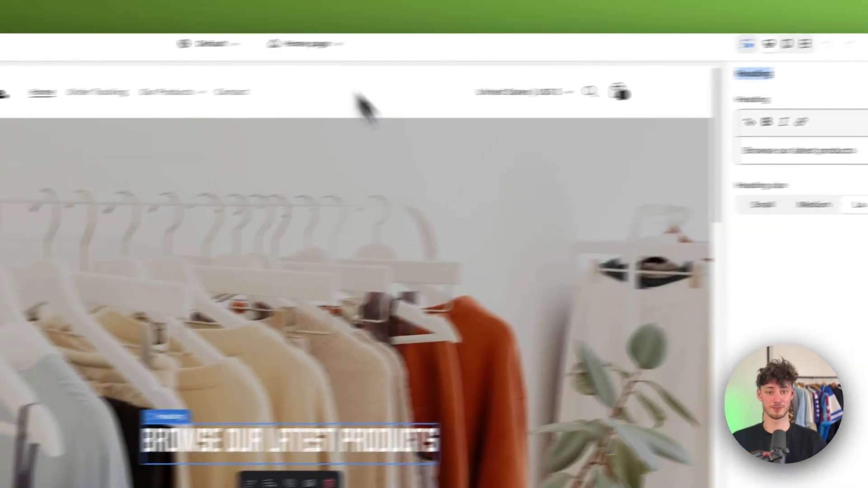
{"action": "left_click", "coordinate": [244, 49]}
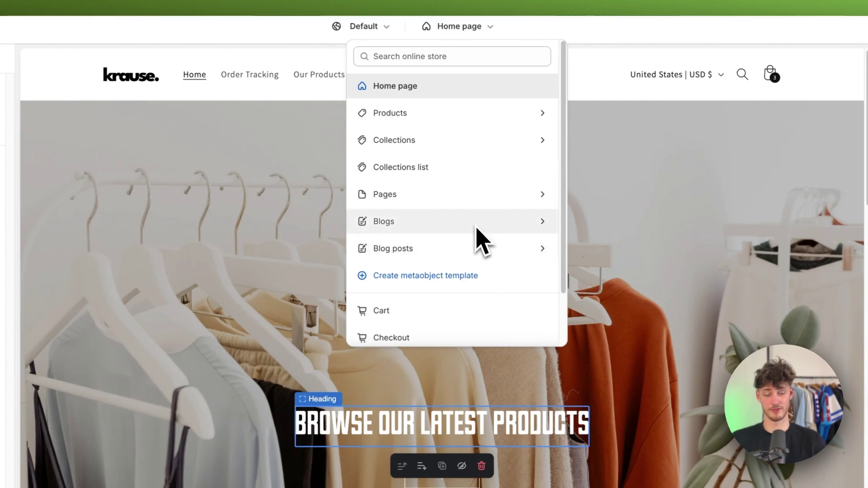
- Check the header section in mobile and desktop preview, and select the Footer section
{"action": "left_click", "coordinate": [706, 88]}
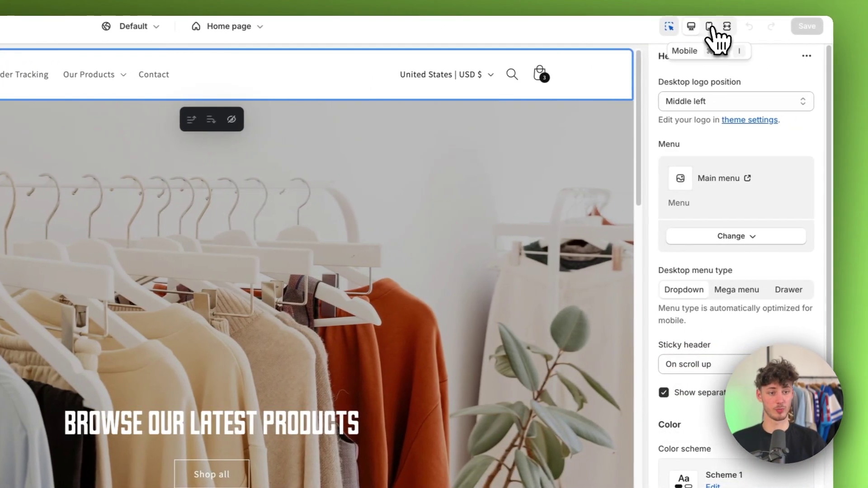
{"action": "left_click", "coordinate": [709, 27]}
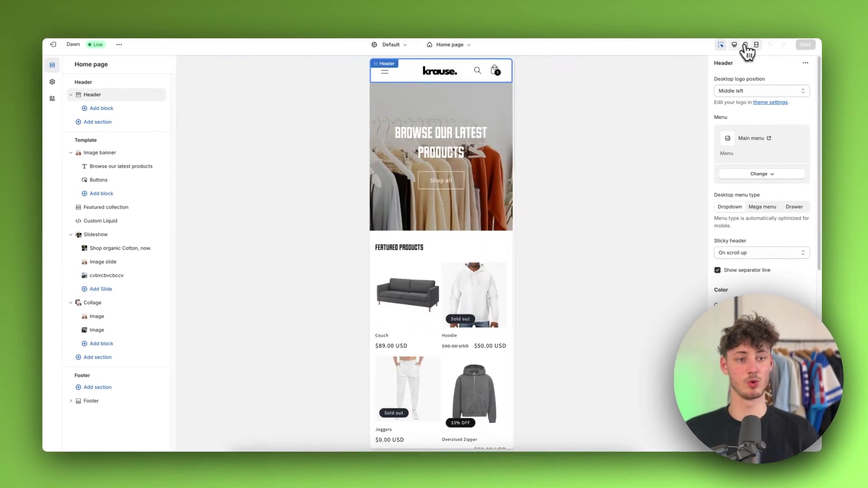
{"action": "left_click", "coordinate": [734, 44]}
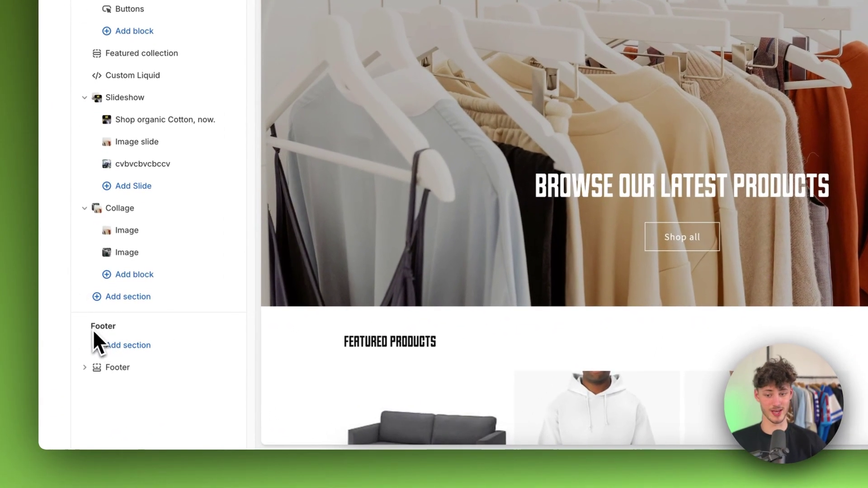
{"action": "left_click_drag", "start_coordinate": [80, 376], "coordinate": [100, 378]}
{"action": "left_click", "coordinate": [122, 372]}
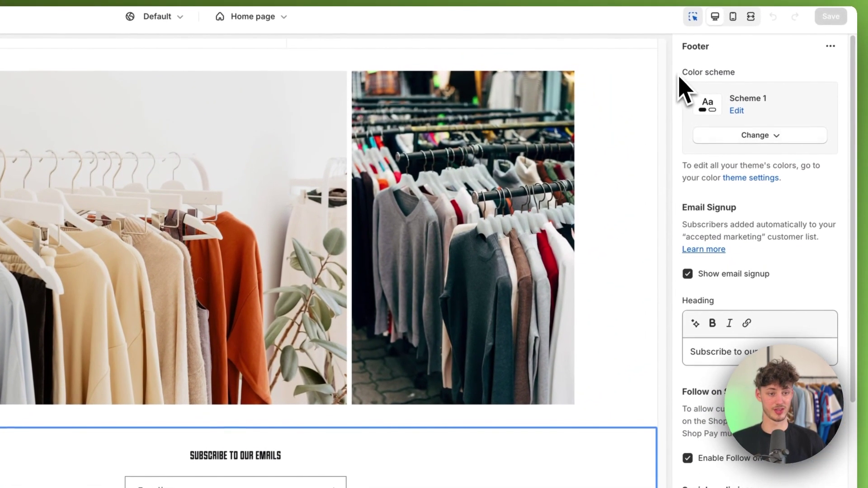
- Try colour Schemes 2 through 5 on the footer, then set it back to Scheme 1
{"action": "left_click_drag", "start_coordinate": [691, 76], "coordinate": [699, 78]}
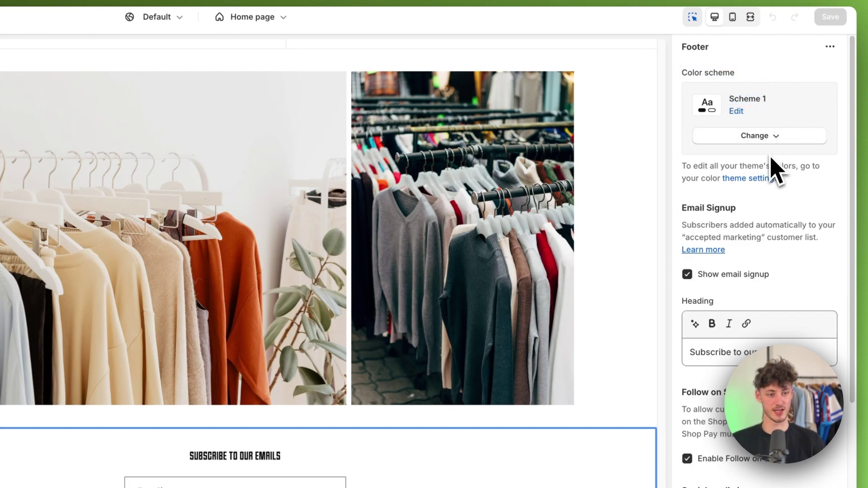
{"action": "left_click", "coordinate": [766, 140]}
{"action": "left_click", "coordinate": [769, 198]}
{"action": "left_click", "coordinate": [761, 135]}
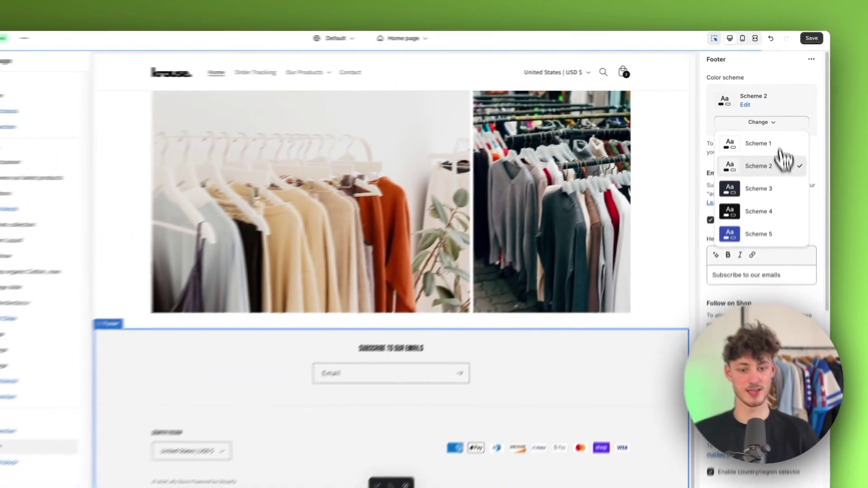
{"action": "left_click", "coordinate": [769, 229]}
{"action": "left_click", "coordinate": [769, 118]}
{"action": "left_click", "coordinate": [761, 196]}
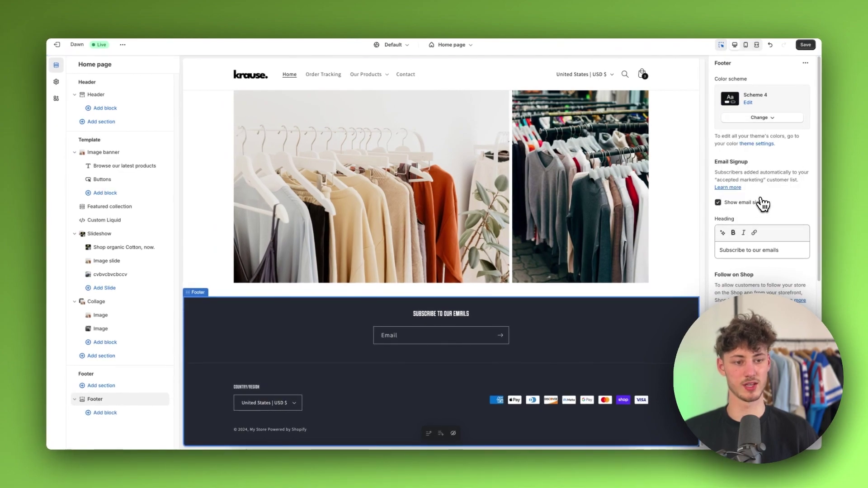
{"action": "left_click", "coordinate": [771, 117]}
{"action": "left_click", "coordinate": [762, 214]}
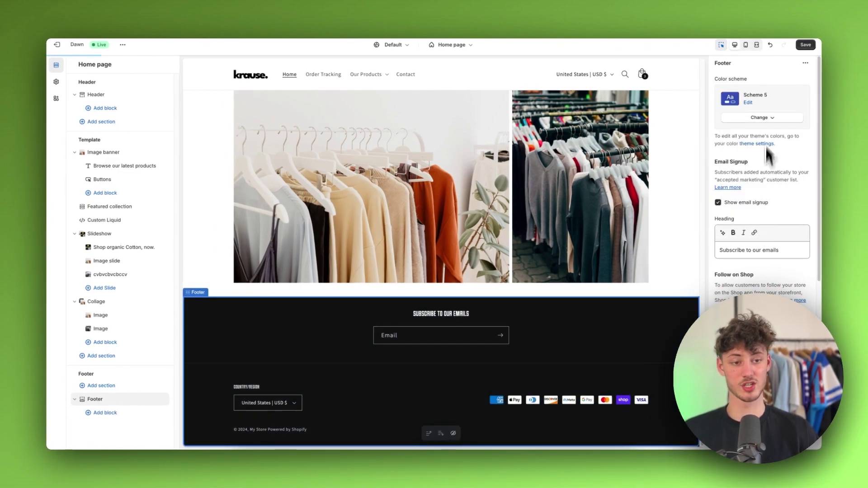
{"action": "left_click", "coordinate": [763, 119]}
{"action": "left_click", "coordinate": [755, 136]}
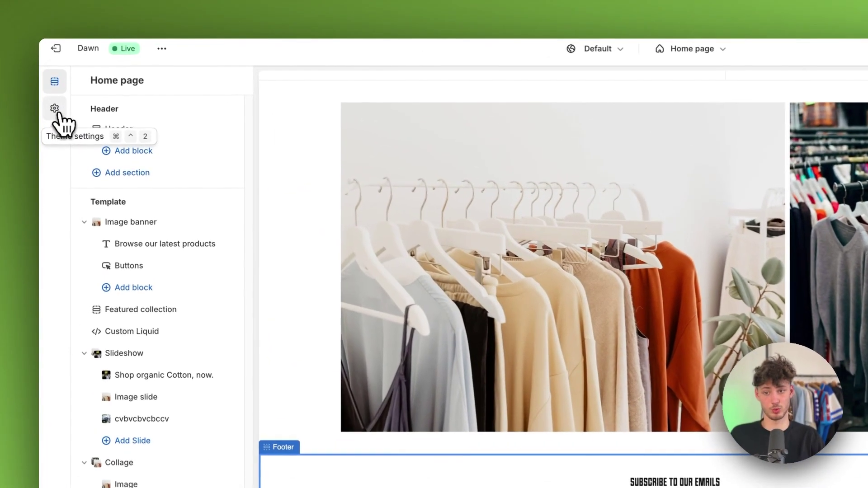
- Inspect Scheme 1's colours under Theme settings > Colors
{"action": "left_click", "coordinate": [56, 83]}
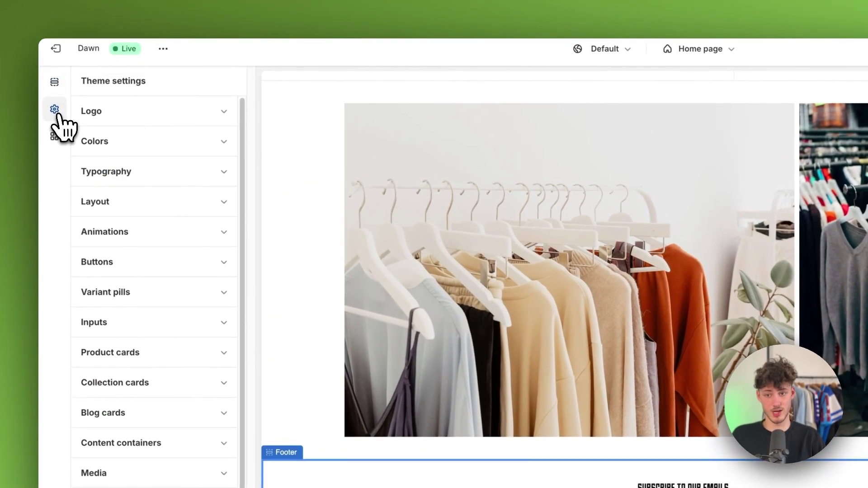
{"action": "left_click", "coordinate": [179, 143]}
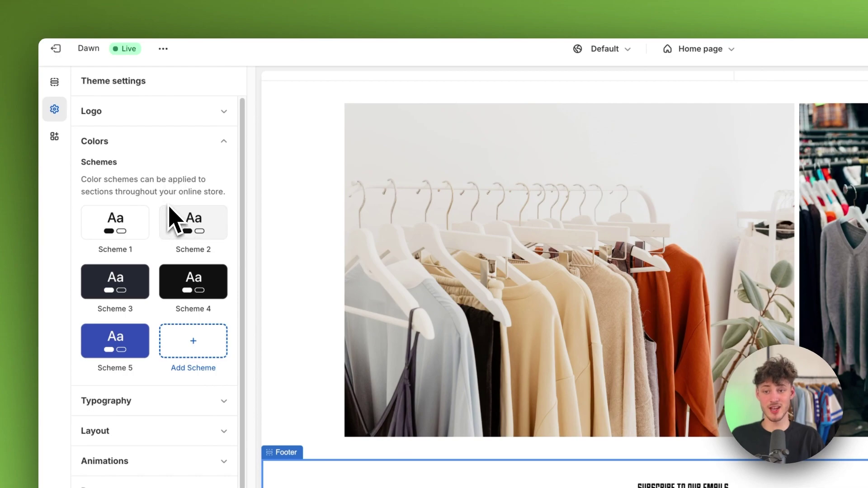
{"action": "left_click", "coordinate": [134, 226]}
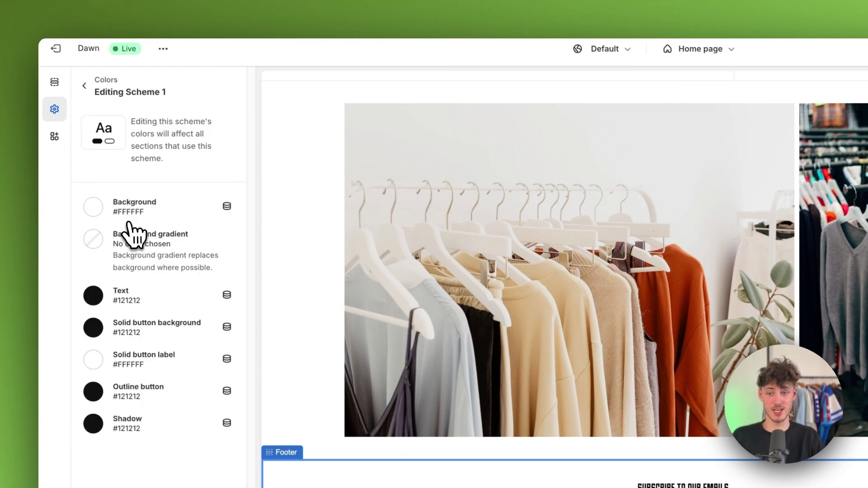
{"action": "left_click", "coordinate": [84, 86]}
- Open the Coolors palette generator in a new tab, dismissing the affiliate popup
{"action": "key", "text": "super+Tab"}
{"action": "type", "text": "co"}
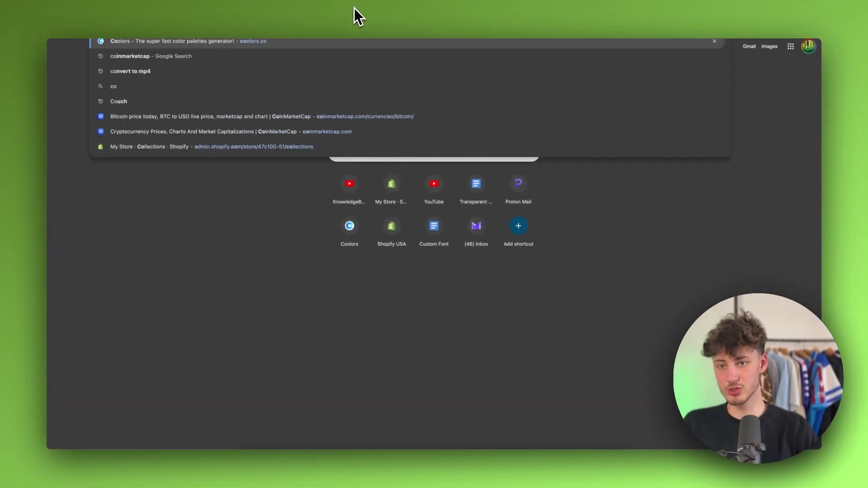
{"action": "key", "text": "Return"}
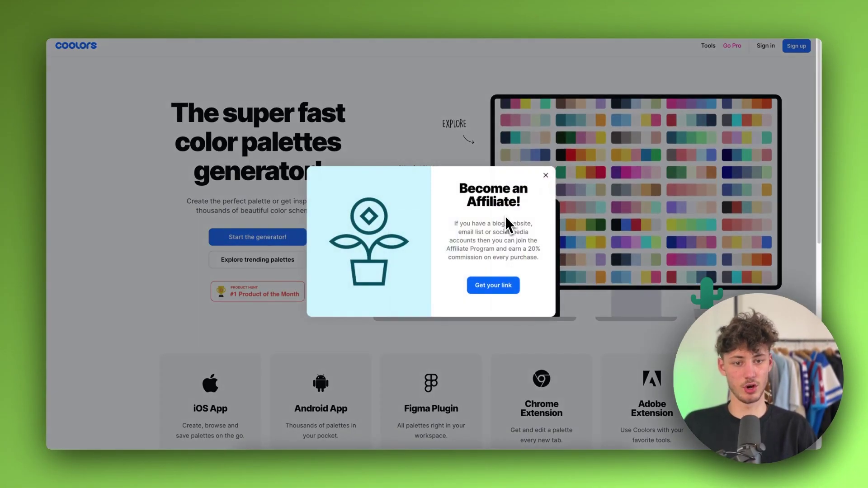
{"action": "left_click", "coordinate": [545, 175]}
{"action": "left_click", "coordinate": [251, 237]}
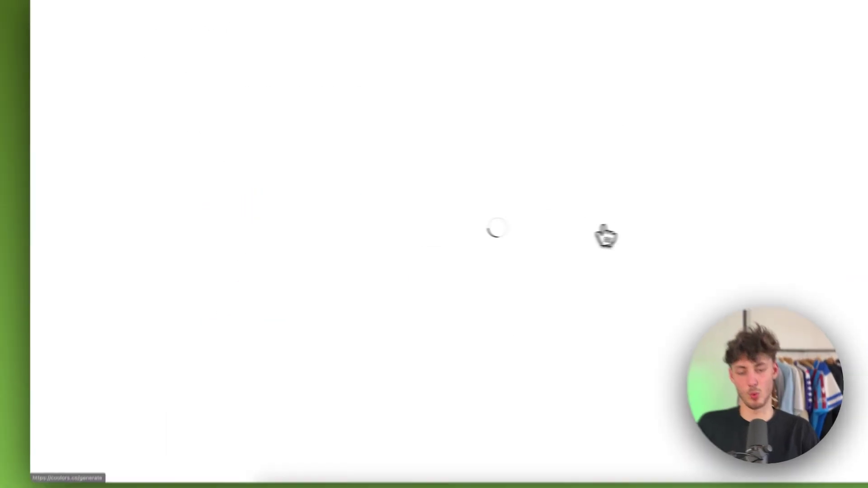
- Generate random palettes until reaching A9CEF4, 36494E, 000000 and 7EA0B7
{"action": "key", "text": "space"}
{"action": "key", "text": "space"}
{"action": "key", "text": "space"}
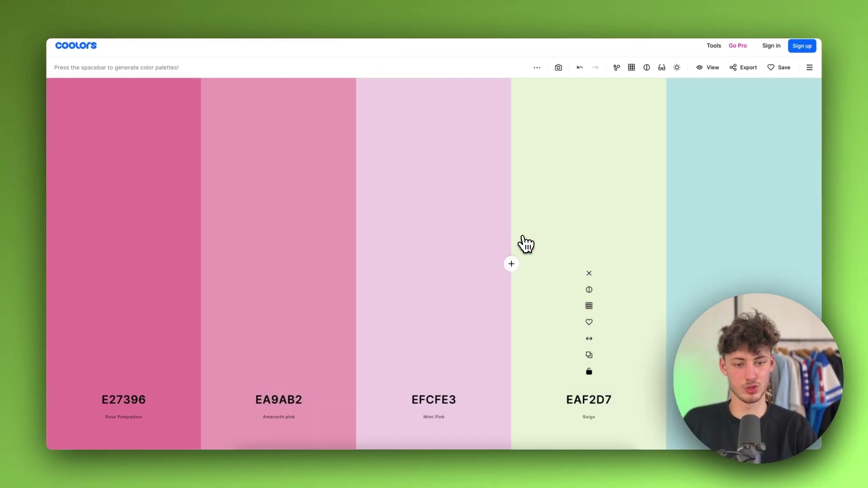
{"action": "key", "text": "space"}
{"action": "key", "text": "space"}
{"action": "key", "text": "space"}
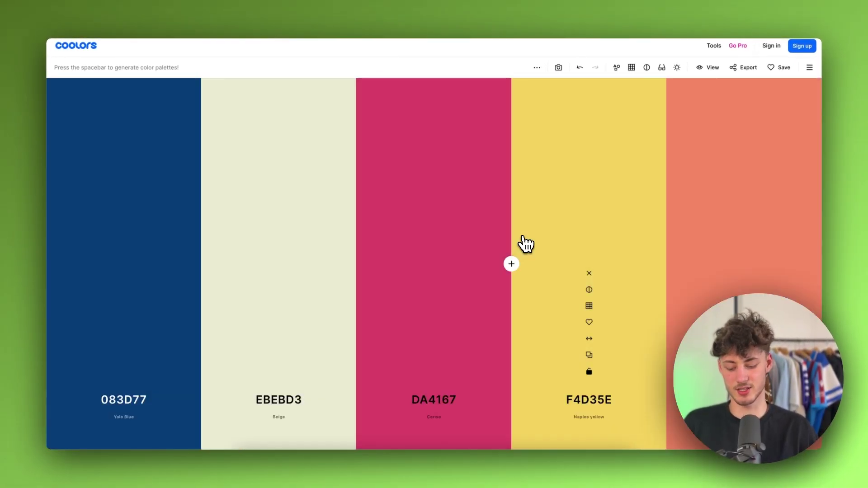
{"action": "key", "text": "space"}
{"action": "key", "text": "space"}
{"action": "key", "text": "space"}
{"action": "key", "text": "space"}
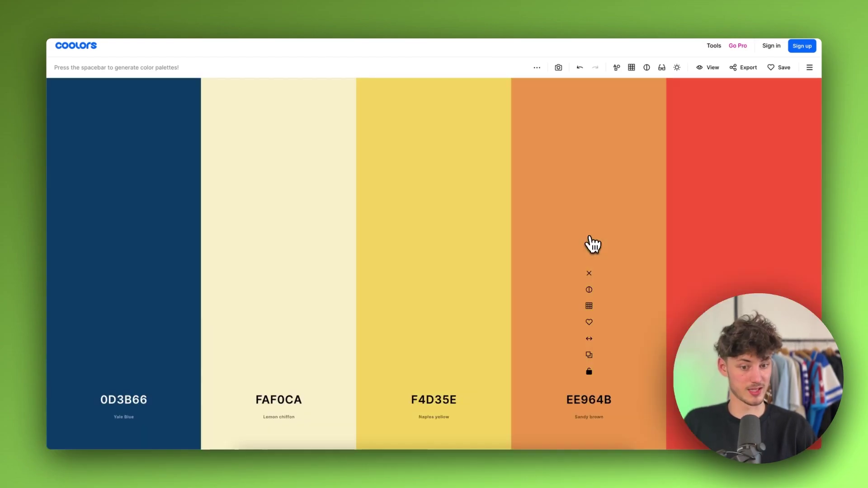
{"action": "key", "text": "space"}
{"action": "key", "text": "space"}
{"action": "key", "text": "space"}
{"action": "key", "text": "space"}
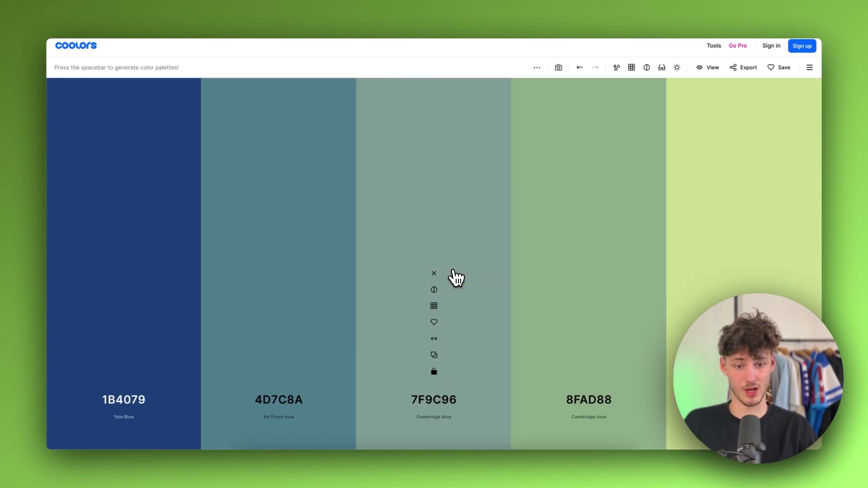
{"action": "key", "text": "space"}
{"action": "key", "text": "space"}
{"action": "key", "text": "space"}
{"action": "key", "text": "space"}
{"action": "key", "text": "space"}
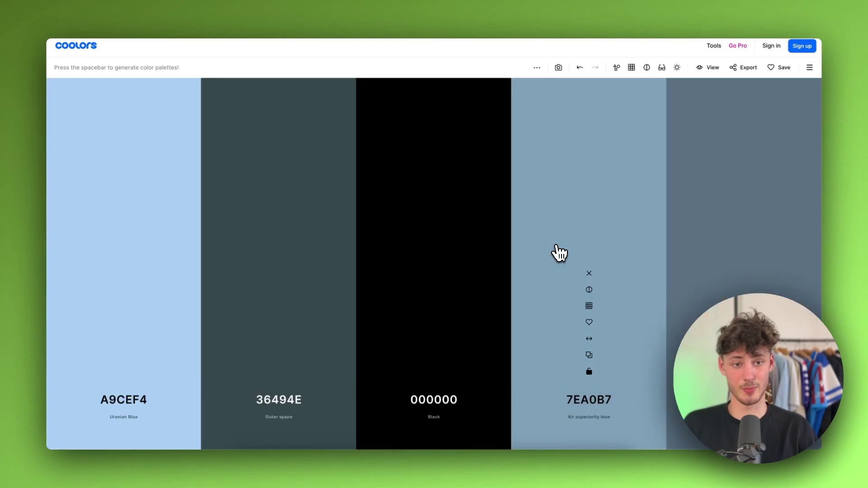
{"action": "key", "text": "space"}
{"action": "key", "text": "space"}
{"action": "key", "text": "space"}
{"action": "key", "text": "space"}
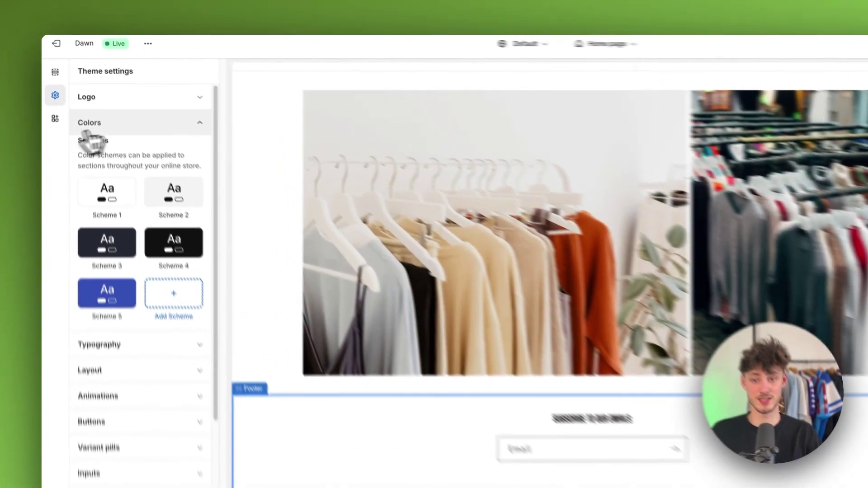
- Reopen the Footer section and select its 'Subscribe to our emails' signup heading
{"action": "left_click", "coordinate": [104, 102]}
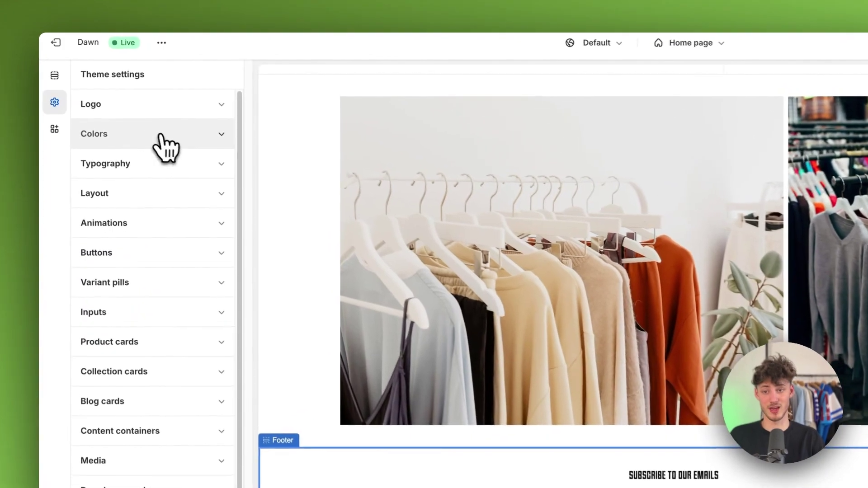
{"action": "left_click", "coordinate": [55, 77]}
{"action": "scroll", "coordinate": [174, 316], "scroll_direction": "down", "scroll_amount": 5}
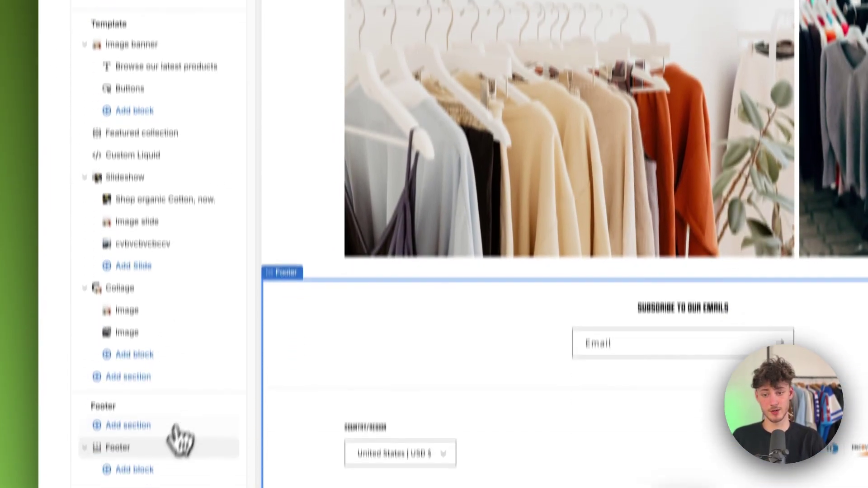
{"action": "left_click", "coordinate": [174, 443]}
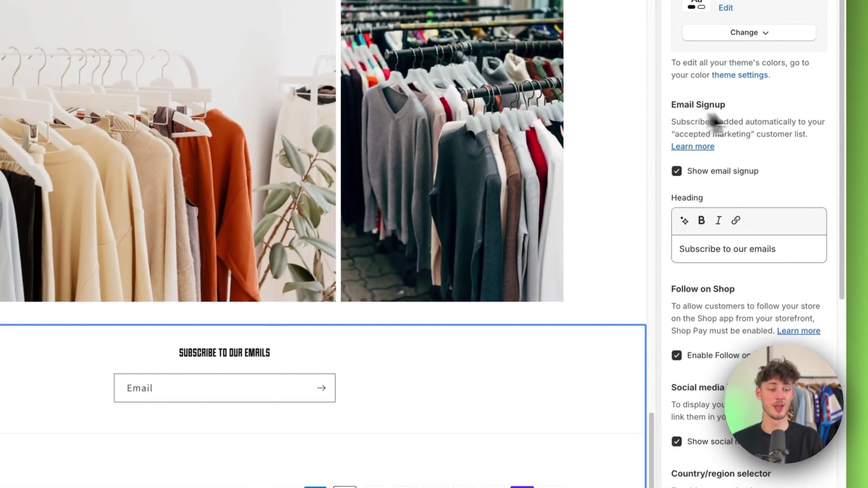
{"action": "triple_click", "coordinate": [688, 102]}
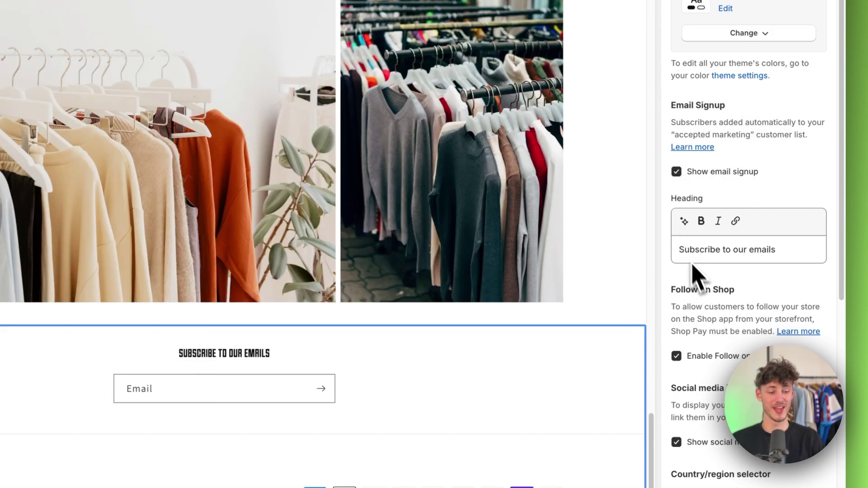
{"action": "left_click", "coordinate": [730, 251]}
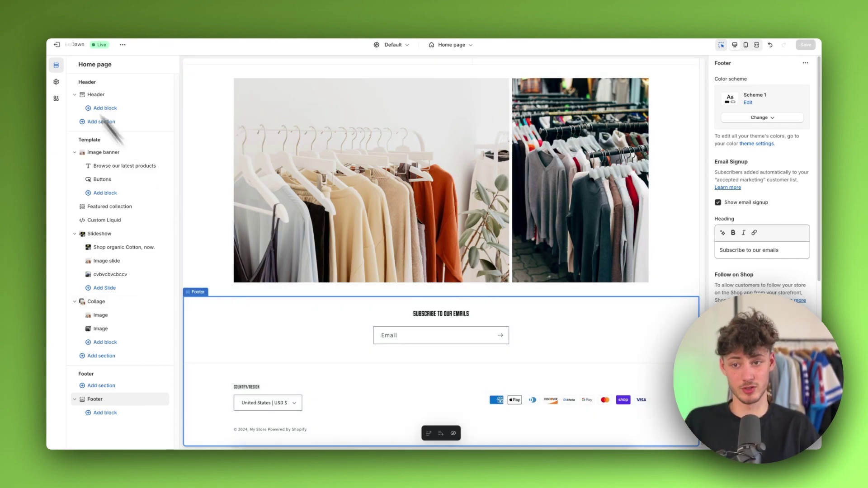
- Browse the Typography headings font list, keeping Assistant as the font
{"action": "left_click", "coordinate": [57, 81]}
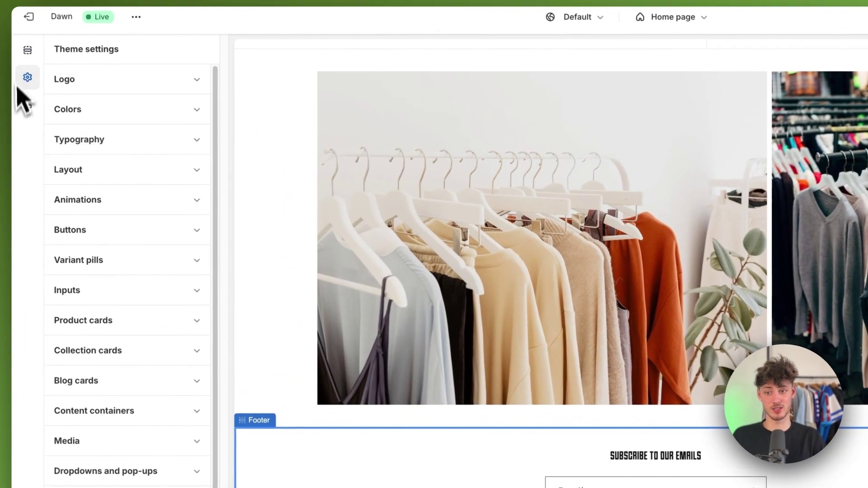
{"action": "left_click", "coordinate": [136, 140]}
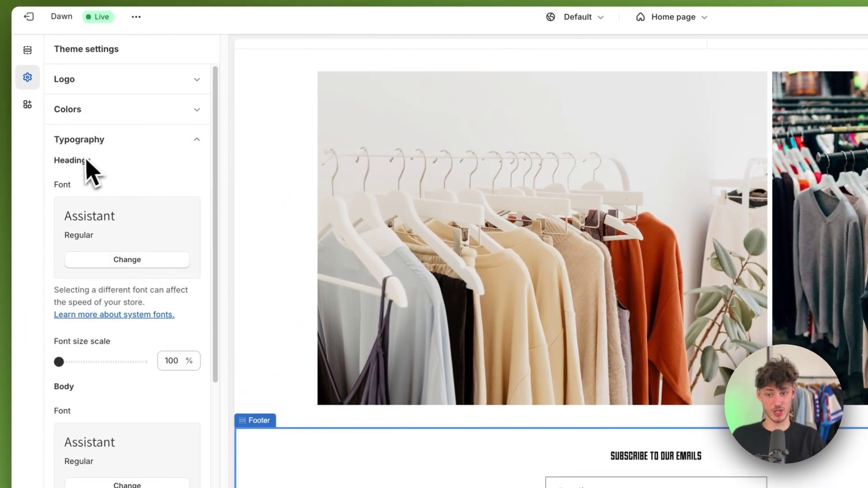
{"action": "left_click", "coordinate": [126, 141]}
{"action": "left_click", "coordinate": [113, 169]}
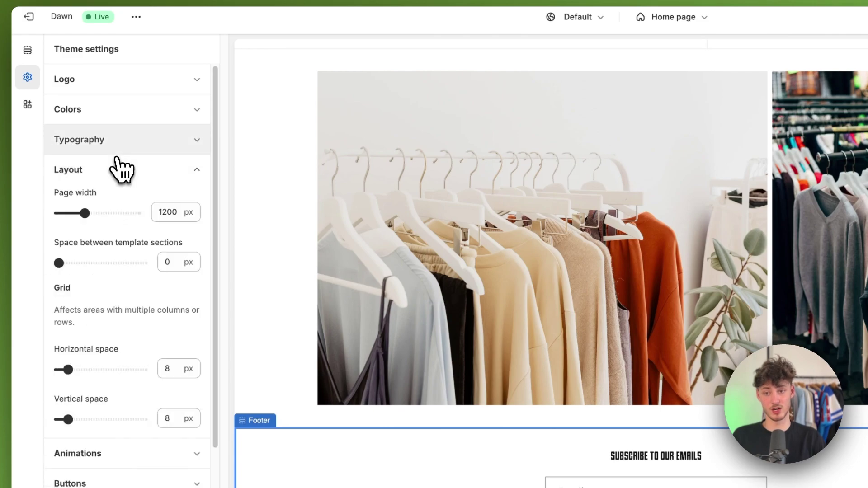
{"action": "left_click", "coordinate": [118, 144]}
{"action": "left_click", "coordinate": [117, 260]}
{"action": "scroll", "coordinate": [170, 248], "scroll_direction": "down", "scroll_amount": 5}
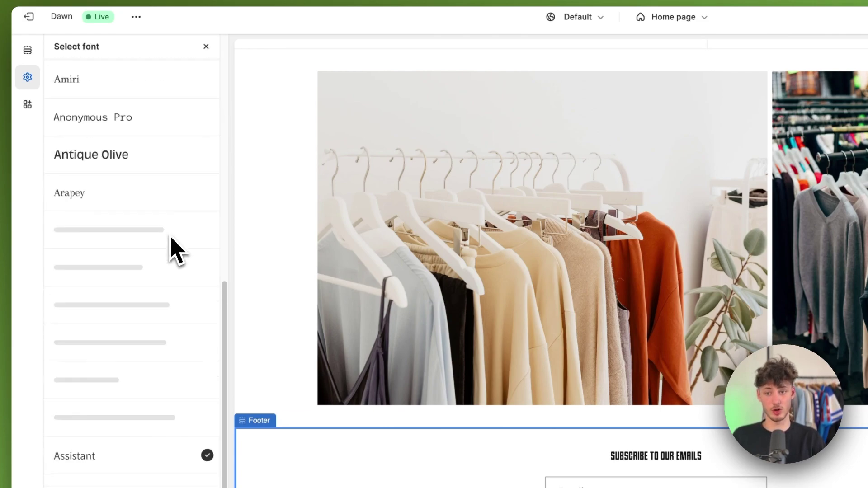
{"action": "scroll", "coordinate": [166, 246], "scroll_direction": "up", "scroll_amount": 3}
{"action": "scroll", "coordinate": [166, 246], "scroll_direction": "down", "scroll_amount": 8}
{"action": "left_click", "coordinate": [206, 46]}
- Scroll the Footer settings to confirm 'Show social media icons' is ticked
{"action": "left_click", "coordinate": [27, 50]}
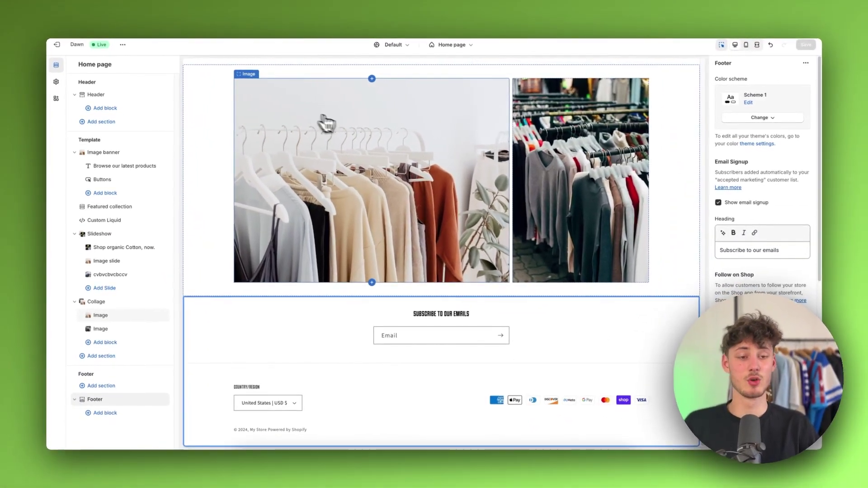
{"action": "scroll", "coordinate": [730, 278], "scroll_direction": "down", "scroll_amount": 5}
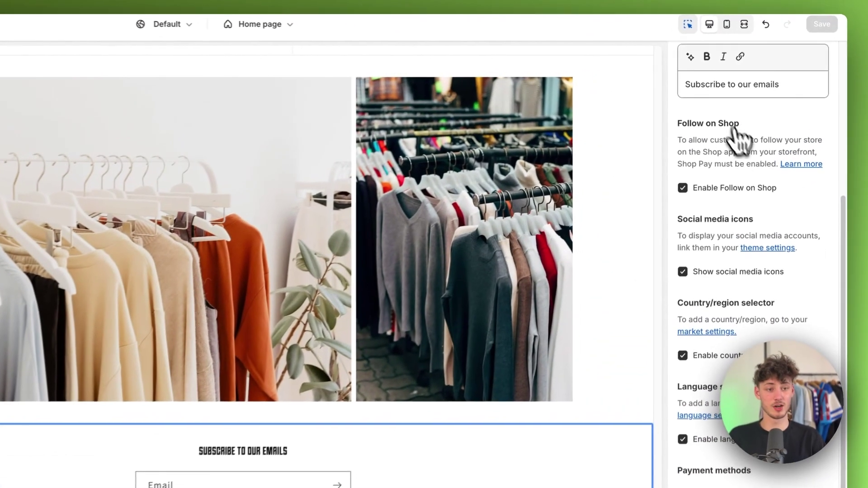
{"action": "left_click_drag", "start_coordinate": [746, 115], "coordinate": [739, 114]}
{"action": "left_click", "coordinate": [710, 132]}
{"action": "scroll", "coordinate": [747, 227], "scroll_direction": "down", "scroll_amount": 1}
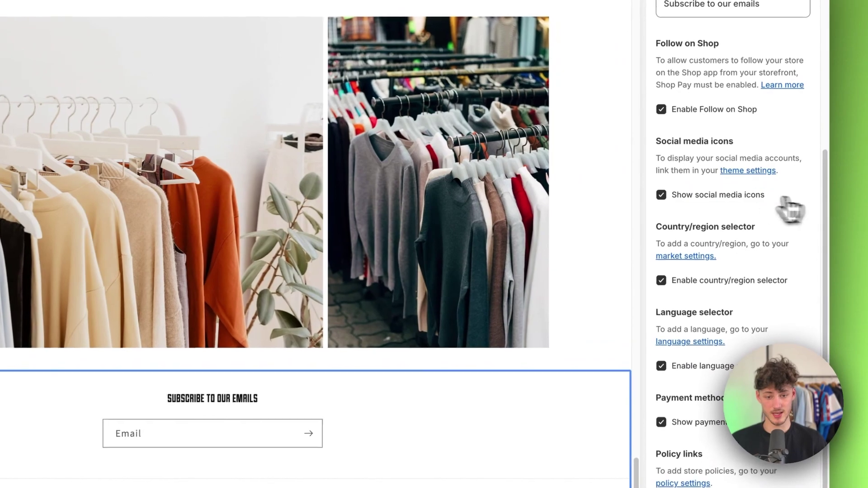
{"action": "left_click_drag", "start_coordinate": [786, 189], "coordinate": [739, 189]}
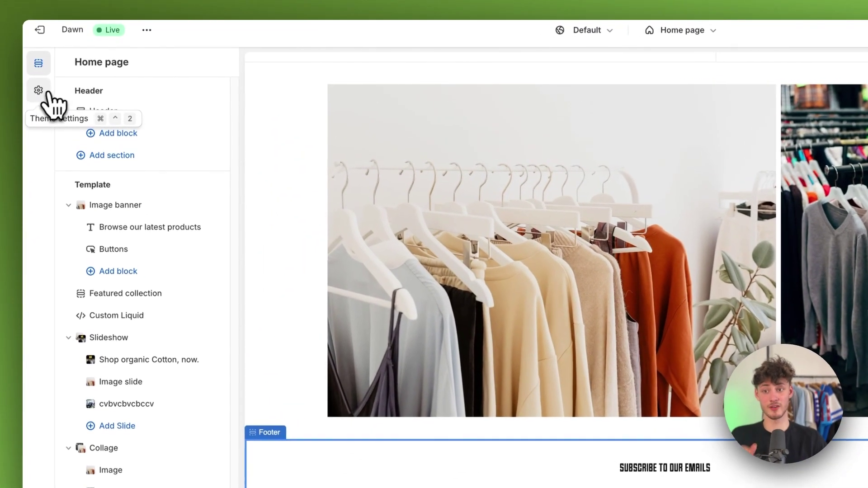
- Expand the Social media account fields in Theme settings
{"action": "left_click", "coordinate": [56, 82]}
{"action": "left_click", "coordinate": [159, 144]}
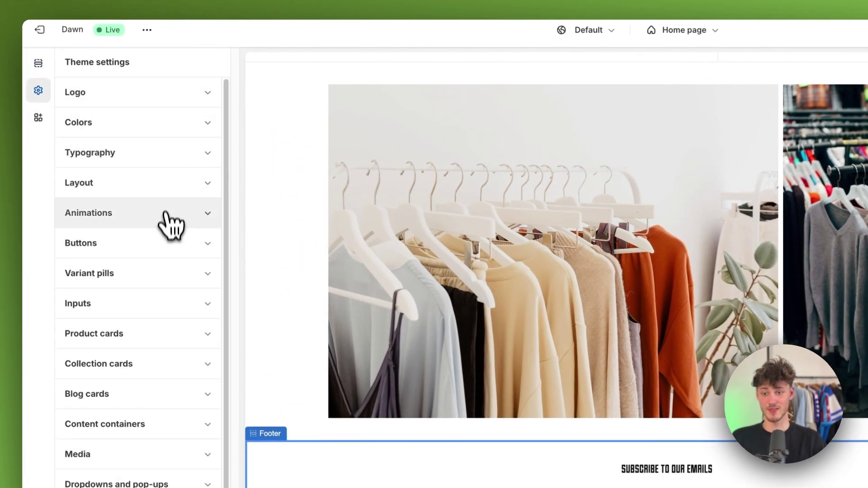
{"action": "scroll", "coordinate": [118, 309], "scroll_direction": "down", "scroll_amount": 3}
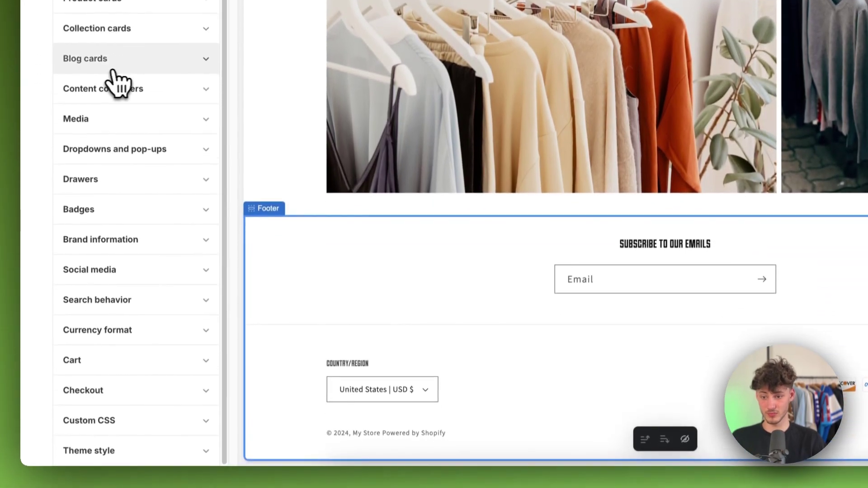
{"action": "left_click", "coordinate": [120, 273]}
{"action": "scroll", "coordinate": [136, 289], "scroll_direction": "down", "scroll_amount": 3}
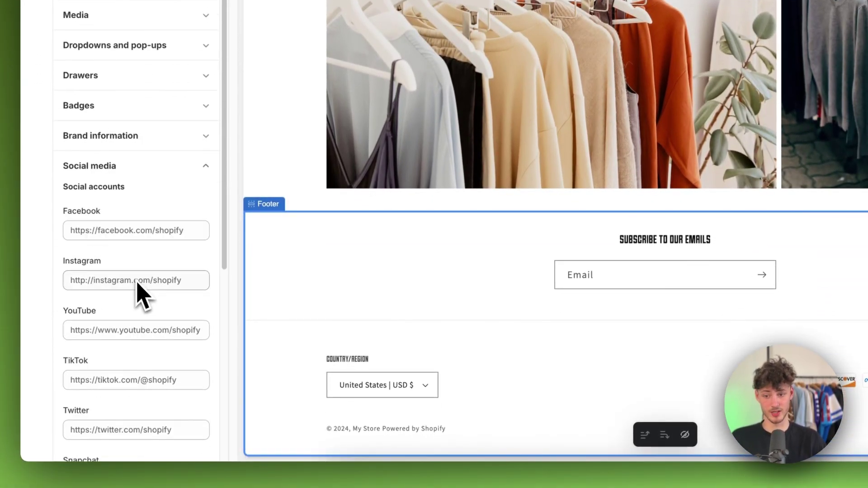
{"action": "scroll", "coordinate": [132, 233], "scroll_direction": "down", "scroll_amount": 5}
{"action": "scroll", "coordinate": [127, 169], "scroll_direction": "up", "scroll_amount": 6}
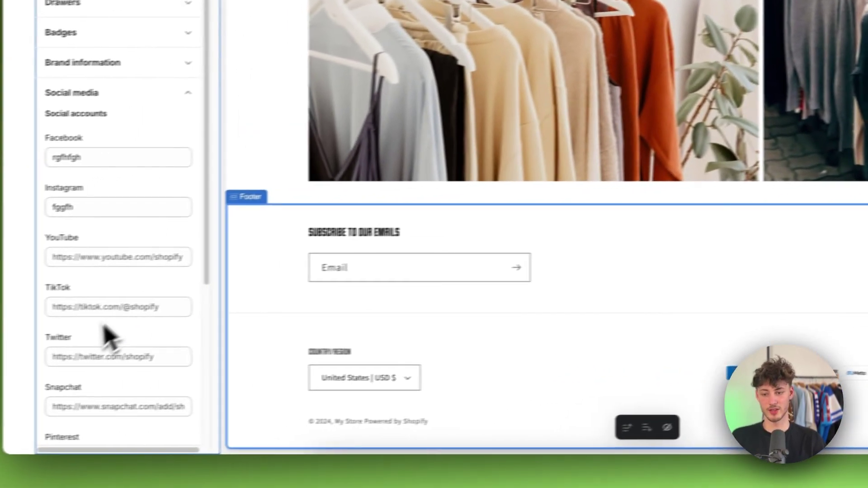
- Enter placeholder handles 'fgfgfh' for Twitter and 'fgnnfg' for TikTok
{"action": "left_click", "coordinate": [89, 386]}
{"action": "type", "text": "fgfgfh"}
{"action": "left_click", "coordinate": [140, 302]}
{"action": "type", "text": "fgnnfg"}
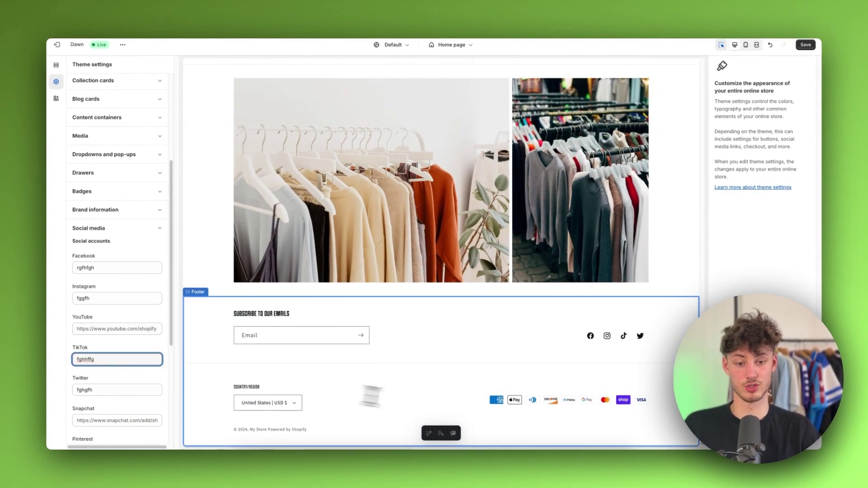
- Toggle the footer's country/region selector and show the footer's Add block choices
{"action": "left_click", "coordinate": [263, 377]}
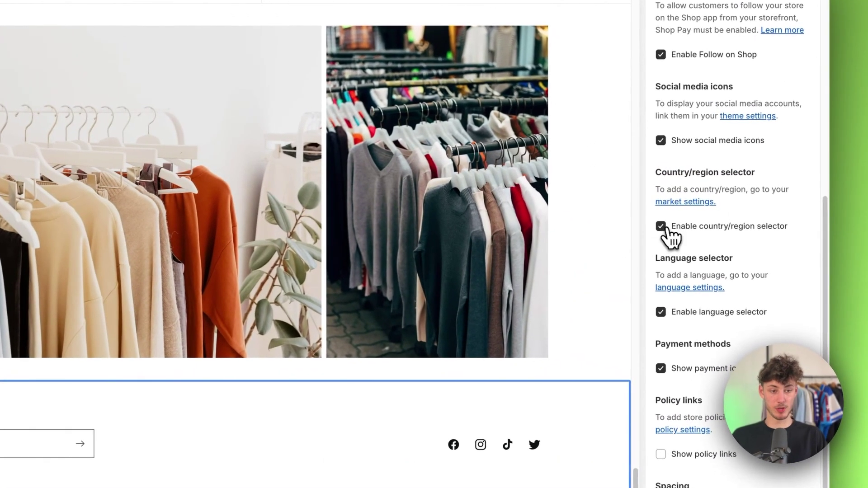
{"action": "left_click", "coordinate": [718, 189]}
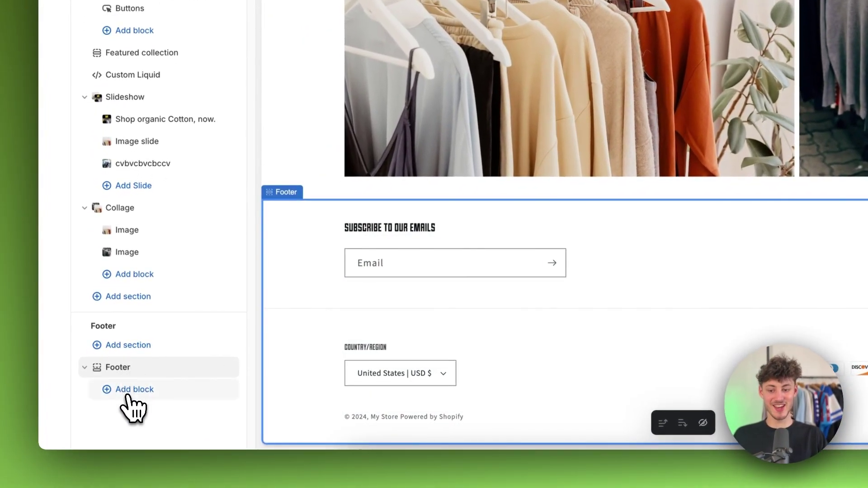
{"action": "left_click", "coordinate": [134, 390]}
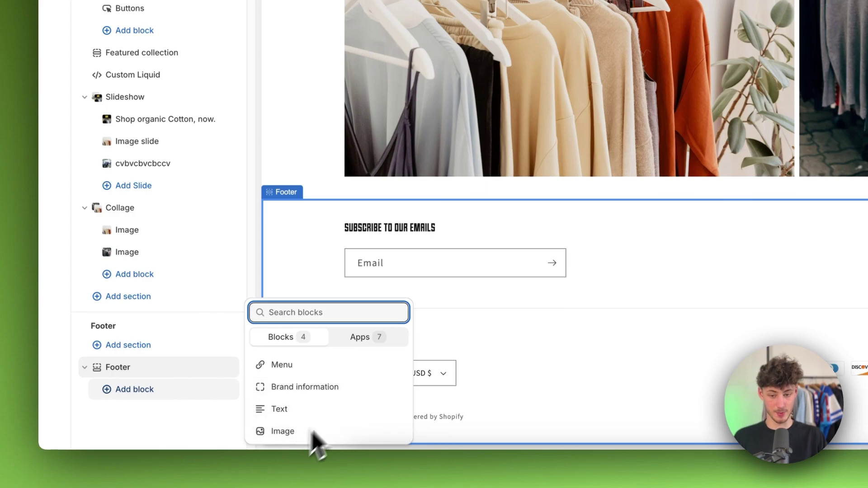
{"action": "left_click", "coordinate": [362, 343]}
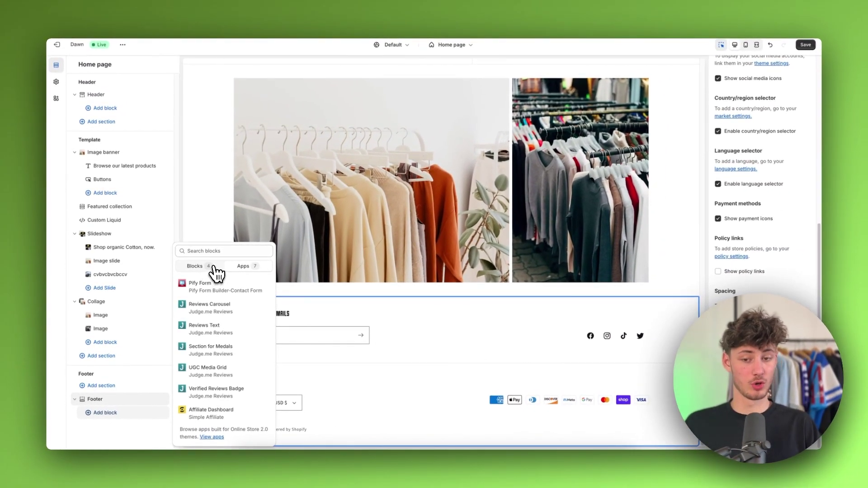
{"action": "left_click", "coordinate": [218, 271]}
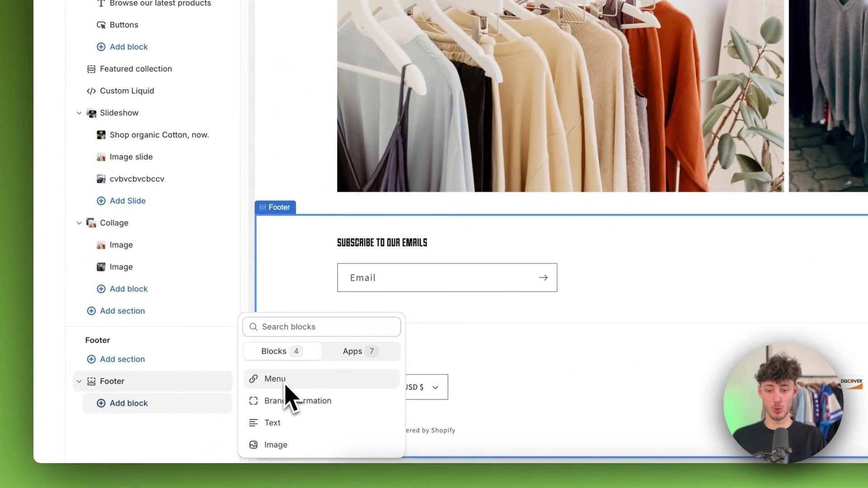
{"action": "left_click", "coordinate": [293, 400]}
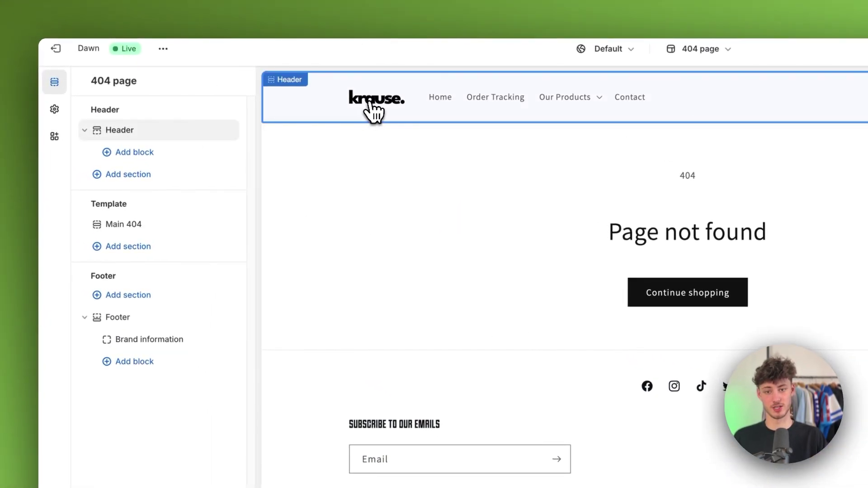
{"action": "left_click", "coordinate": [350, 92]}
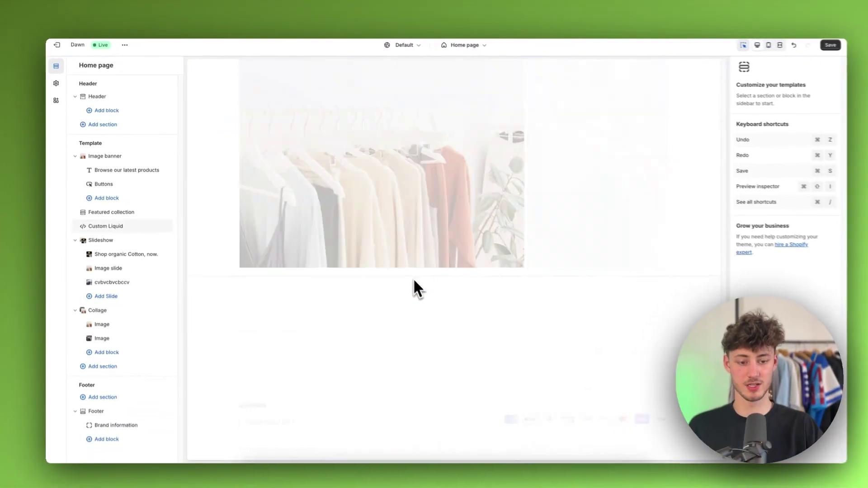
{"action": "scroll", "coordinate": [413, 278], "scroll_direction": "down", "scroll_amount": 10}
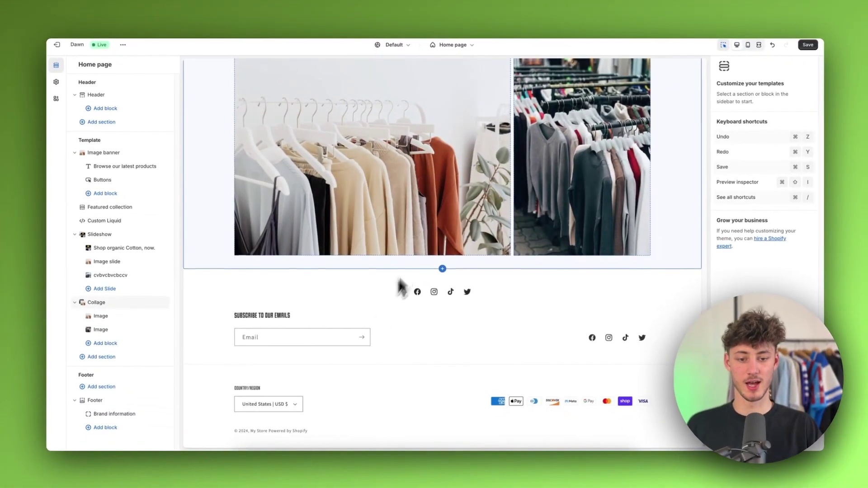
{"action": "left_click", "coordinate": [408, 287]}
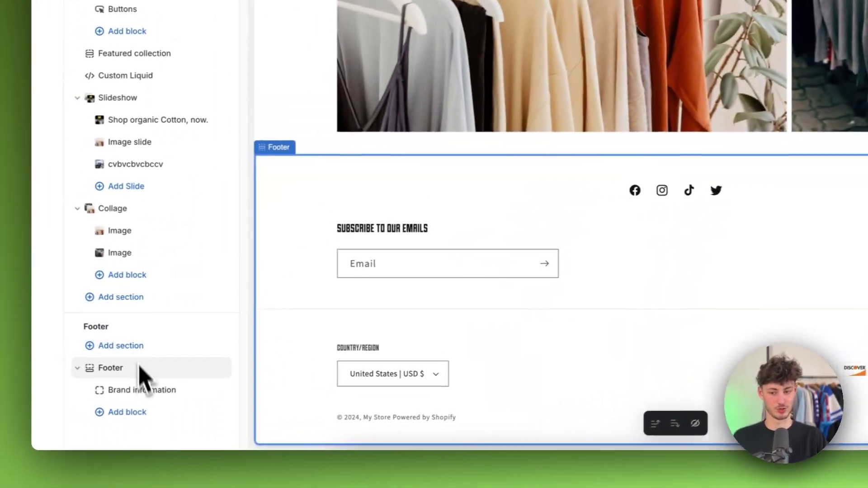
{"action": "mouse_move", "coordinate": [221, 395]}
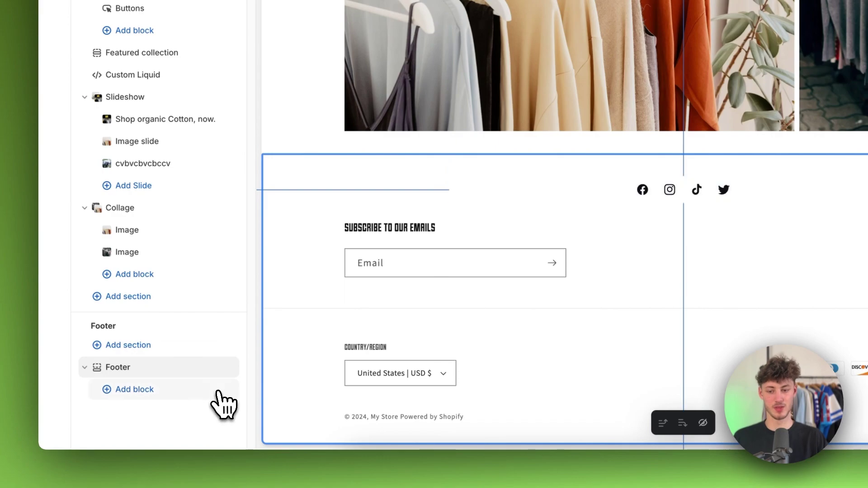
{"action": "left_click", "coordinate": [134, 390]}
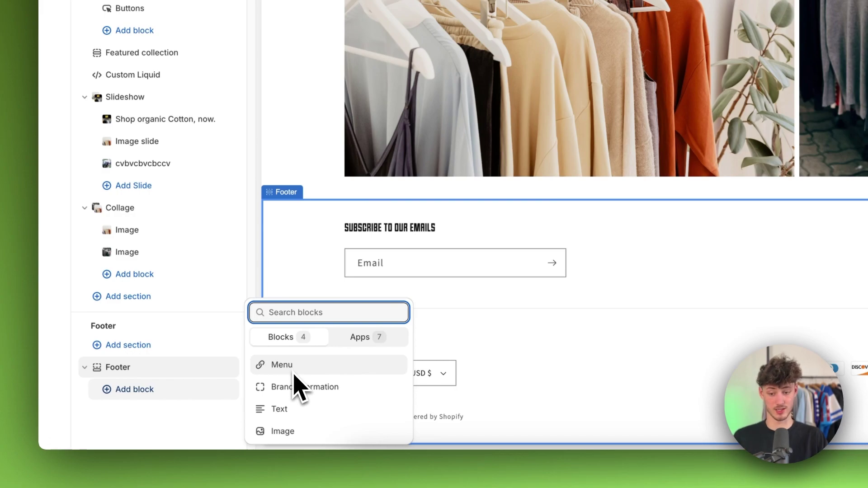
- Add a Text block to the footer headed 'Where did we start?'
{"action": "left_click", "coordinate": [289, 410]}
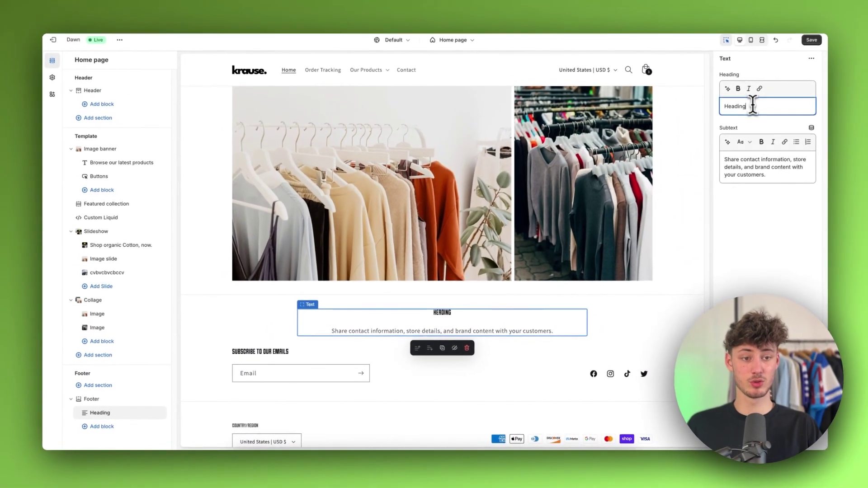
{"action": "double_click", "coordinate": [731, 109]}
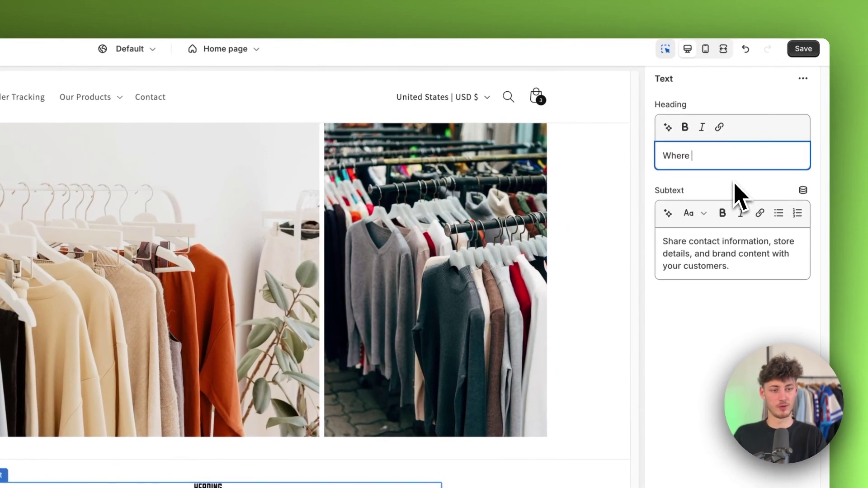
{"action": "type", "text": "?"}
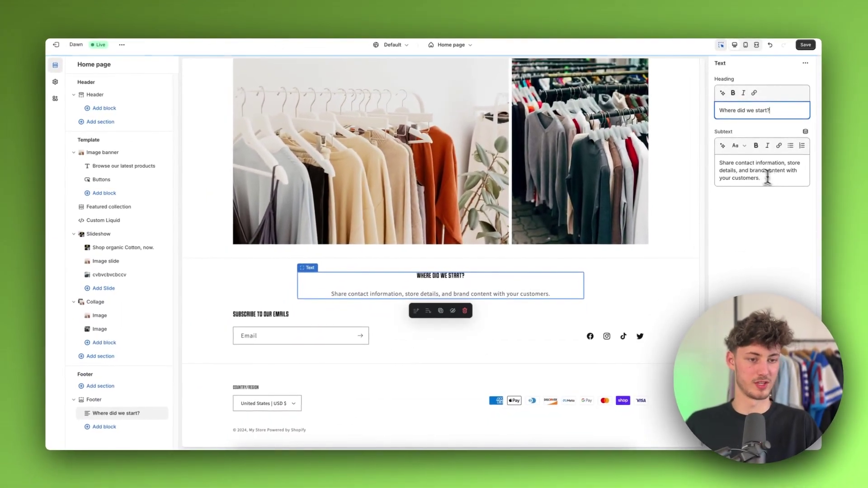
- Try replacing the subtext, undo it, and dismiss the AI subtext generator, keeping the default
{"action": "left_click_drag", "start_coordinate": [744, 254], "coordinate": [673, 237]}
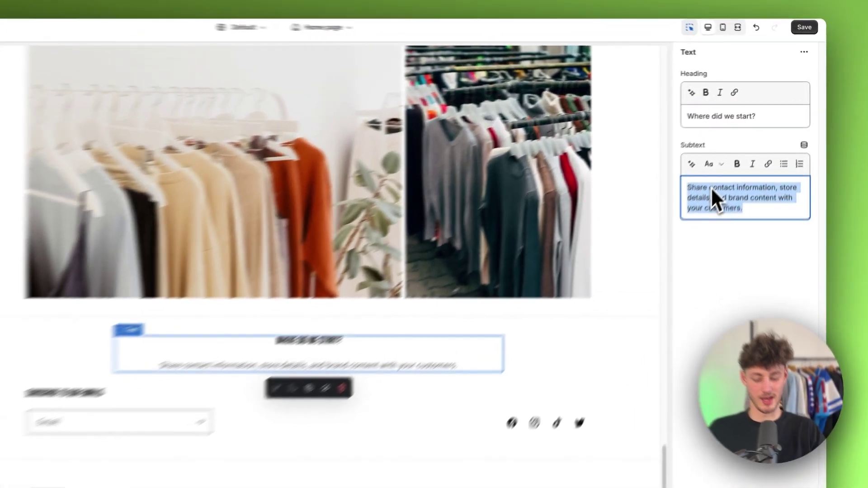
{"action": "type", "text": "bfdnoidgjiof"}
{"action": "key", "text": "ctrl+z"}
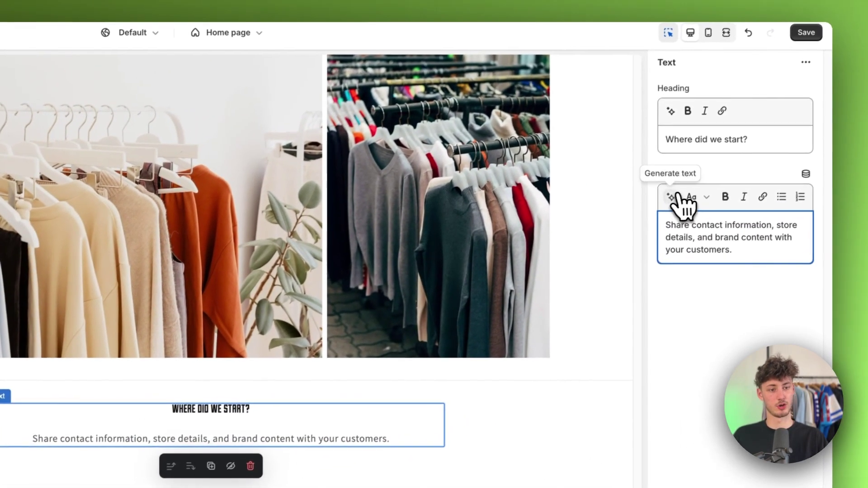
{"action": "left_click", "coordinate": [668, 179]}
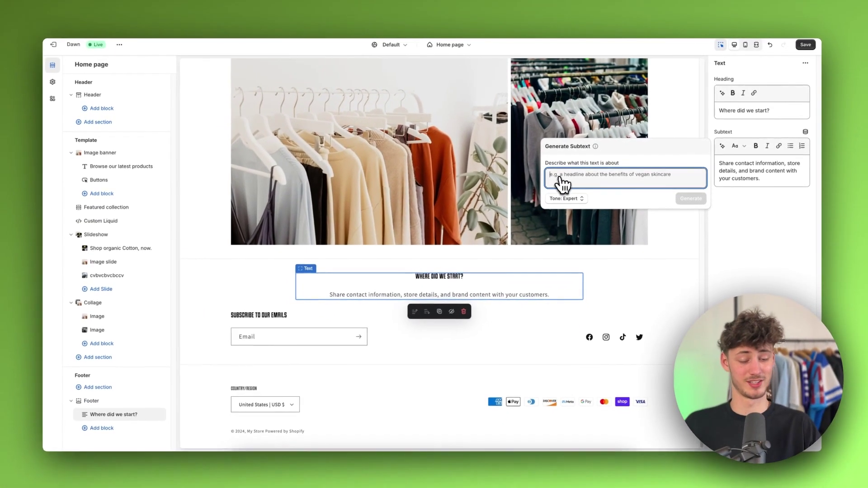
{"action": "key", "text": "Escape"}
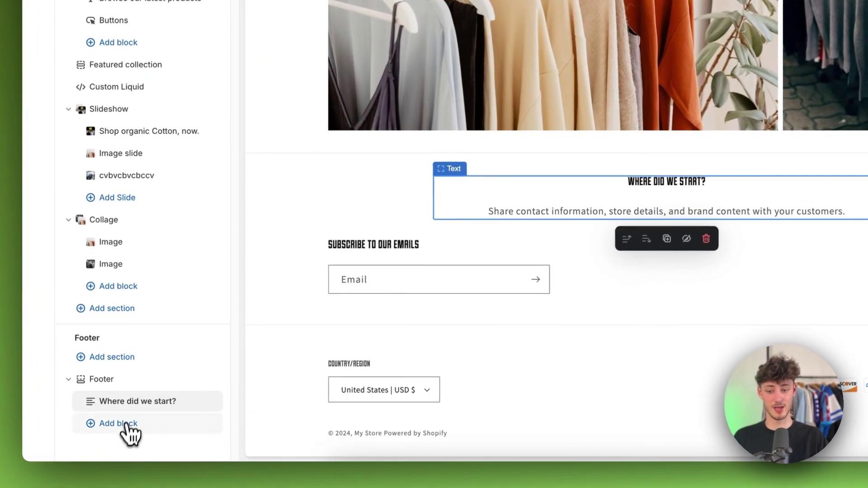
- Add an Image block to the footer showing the shirts-on-hangers-on-display photo
{"action": "left_click", "coordinate": [129, 424]}
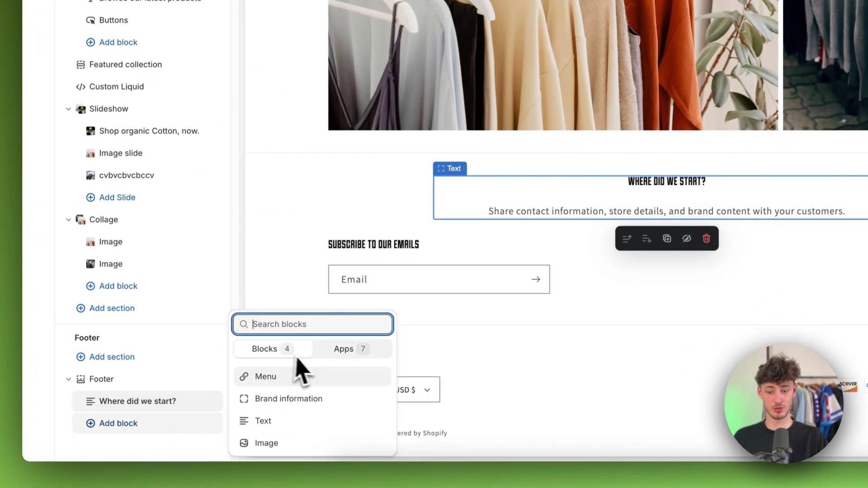
{"action": "left_click", "coordinate": [264, 443]}
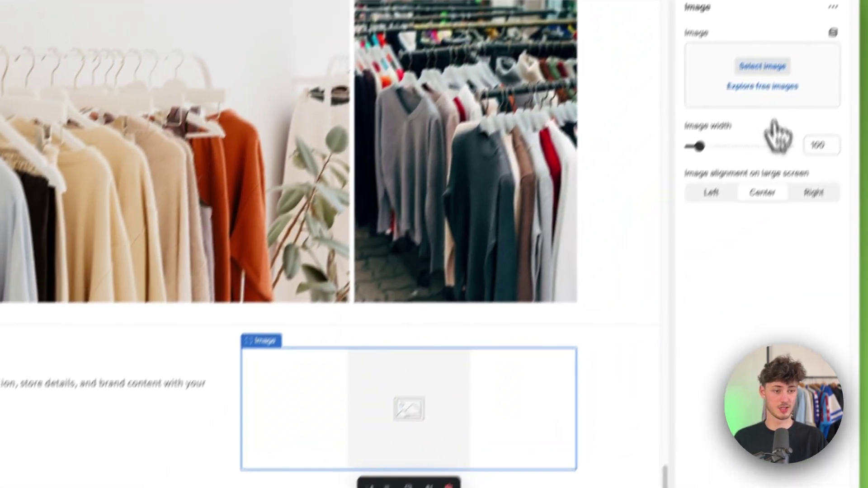
{"action": "left_click", "coordinate": [764, 113]}
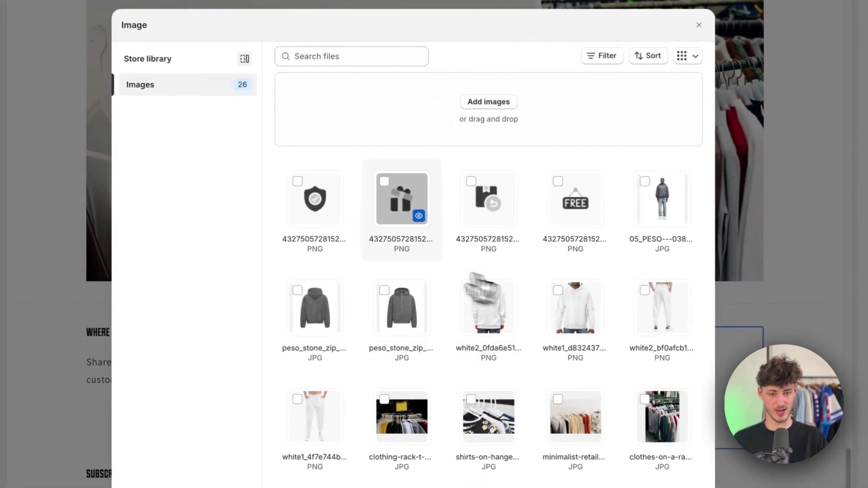
{"action": "scroll", "coordinate": [468, 445], "scroll_direction": "down", "scroll_amount": 2}
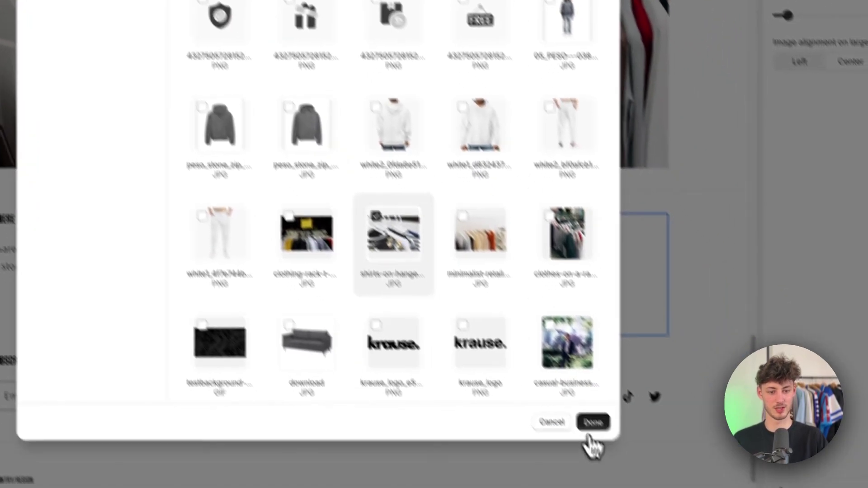
{"action": "left_click", "coordinate": [592, 423]}
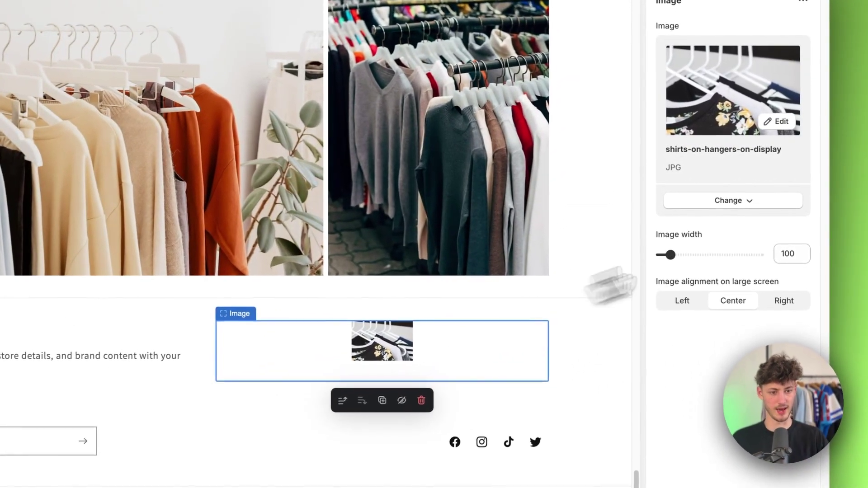
- Set the image width to 420 and swap the picture for minimalist-retail-clothing-display
{"action": "left_click_drag", "start_coordinate": [723, 220], "coordinate": [751, 220]}
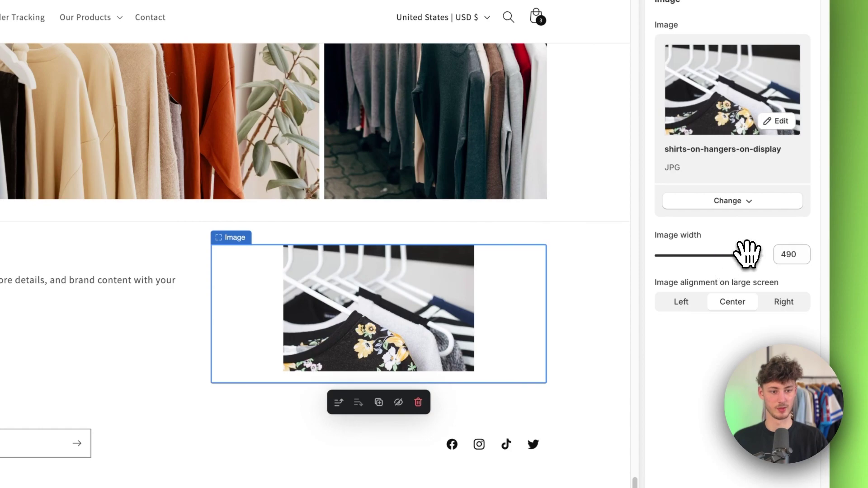
{"action": "left_click_drag", "start_coordinate": [747, 255], "coordinate": [733, 255]}
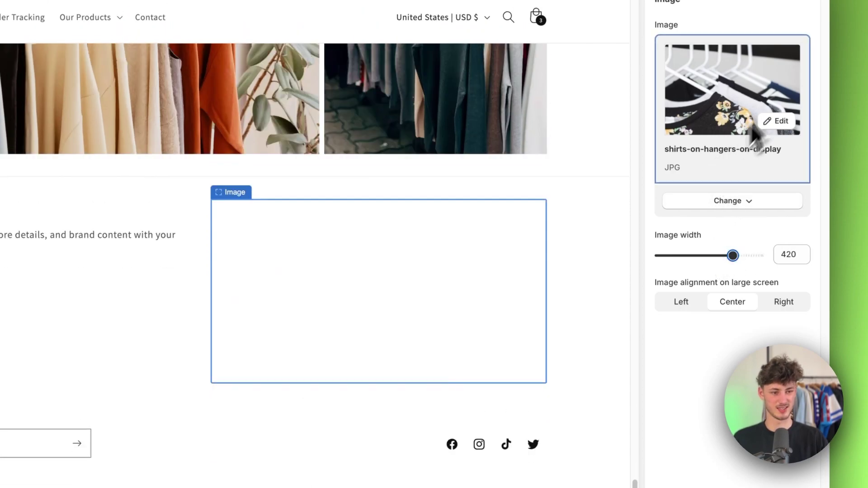
{"action": "left_click", "coordinate": [725, 196]}
{"action": "left_click", "coordinate": [719, 278]}
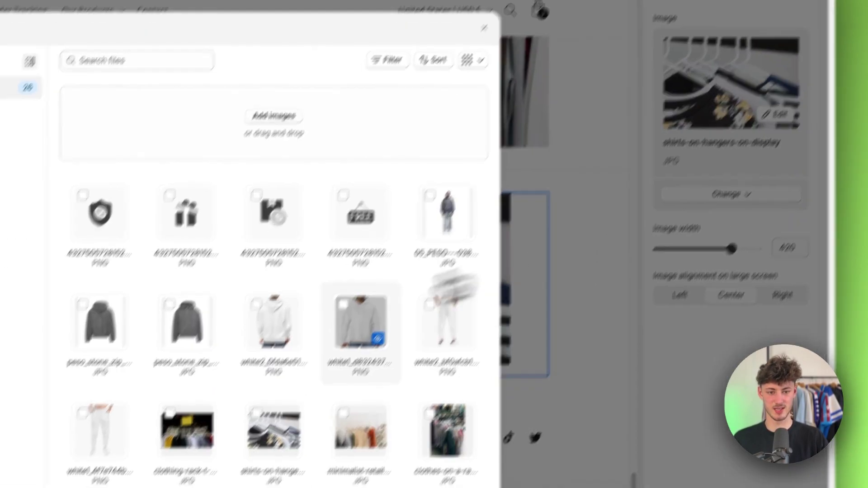
{"action": "scroll", "coordinate": [431, 208], "scroll_direction": "down", "scroll_amount": 2}
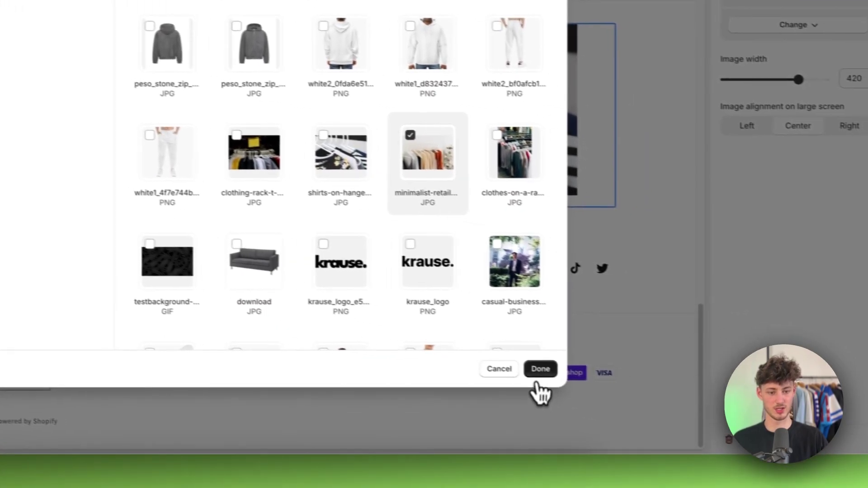
{"action": "left_click", "coordinate": [601, 381]}
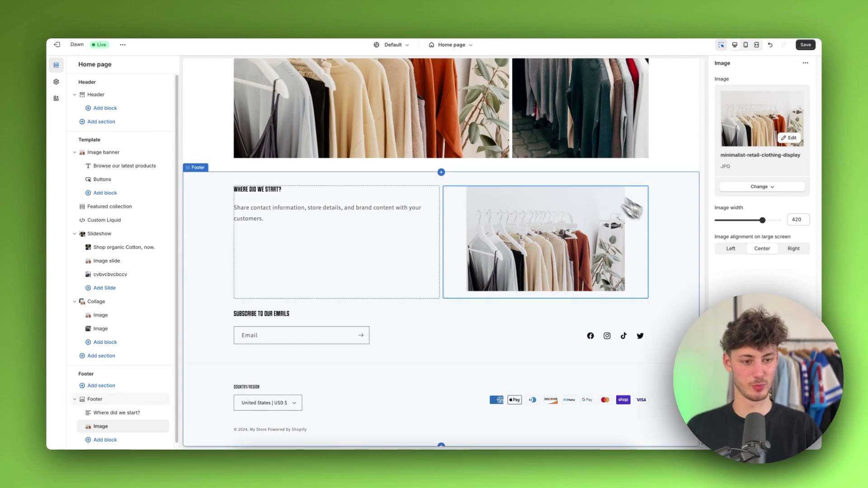
{"action": "left_click", "coordinate": [454, 191]}
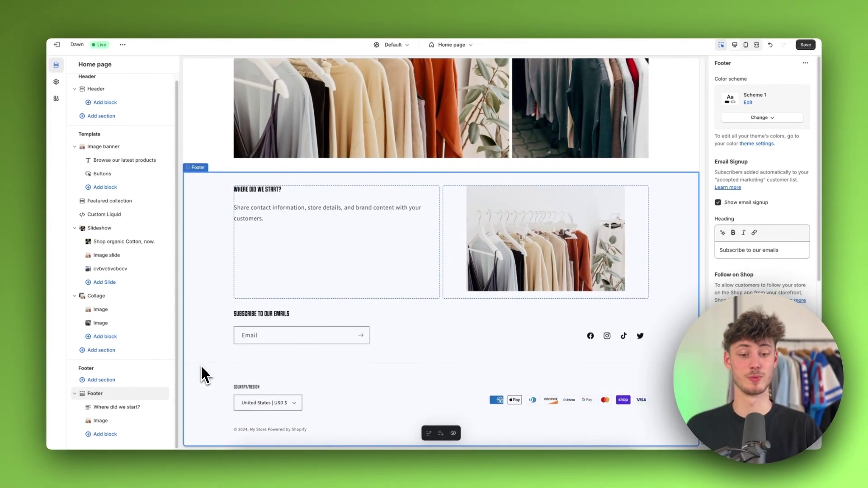
- Add a Quick links Menu block using the Footer menu to the footer
{"action": "scroll", "coordinate": [420, 319], "scroll_direction": "up", "scroll_amount": 1}
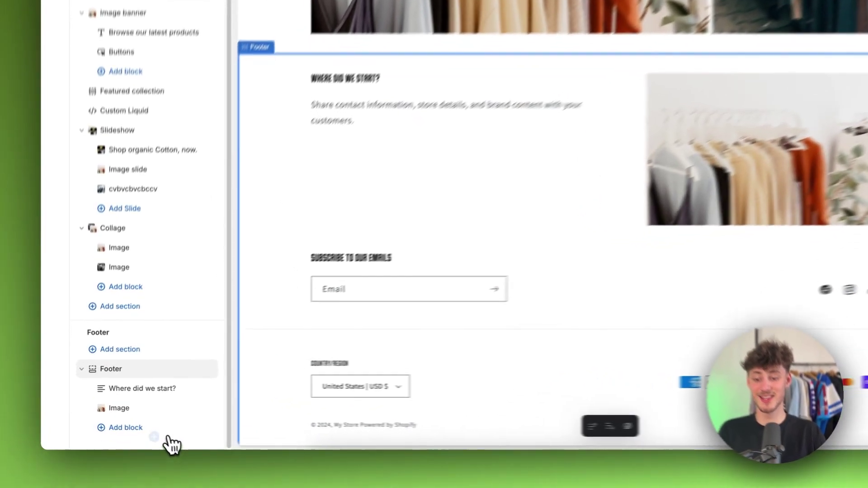
{"action": "left_click", "coordinate": [125, 441]}
{"action": "left_click", "coordinate": [134, 443]}
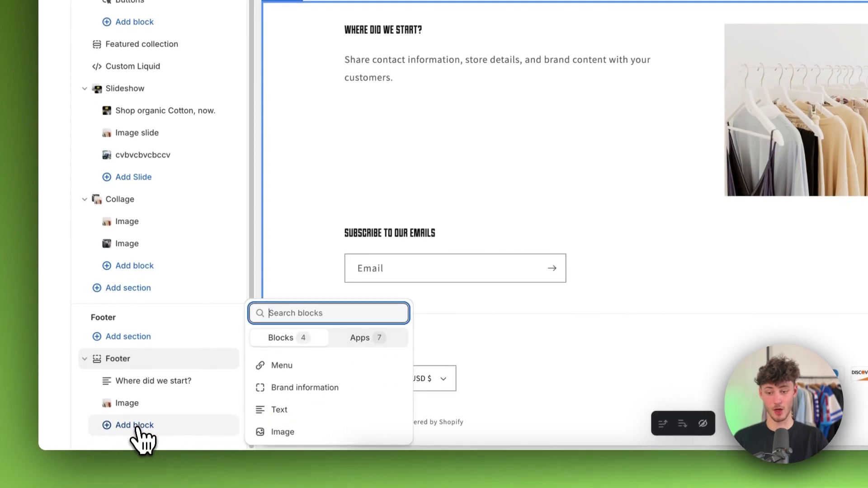
{"action": "left_click", "coordinate": [309, 368]}
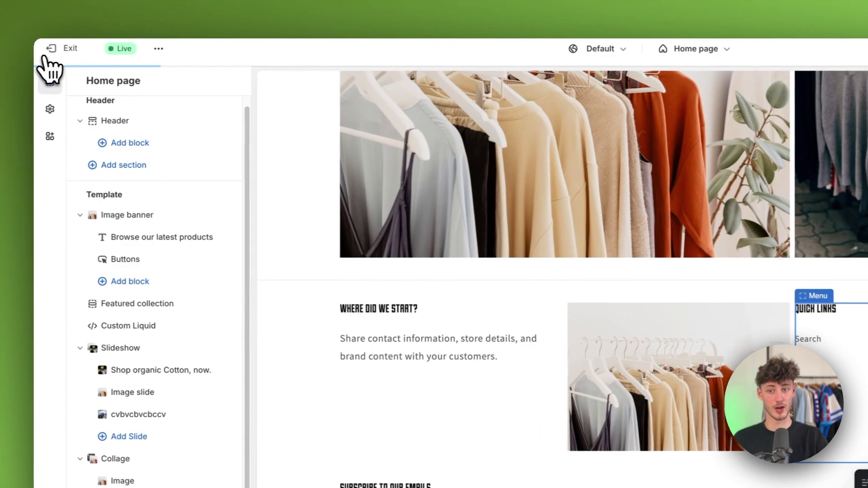
- Exit the theme editor and open the Footer menu under Online Store > Navigation
{"action": "left_click", "coordinate": [47, 51]}
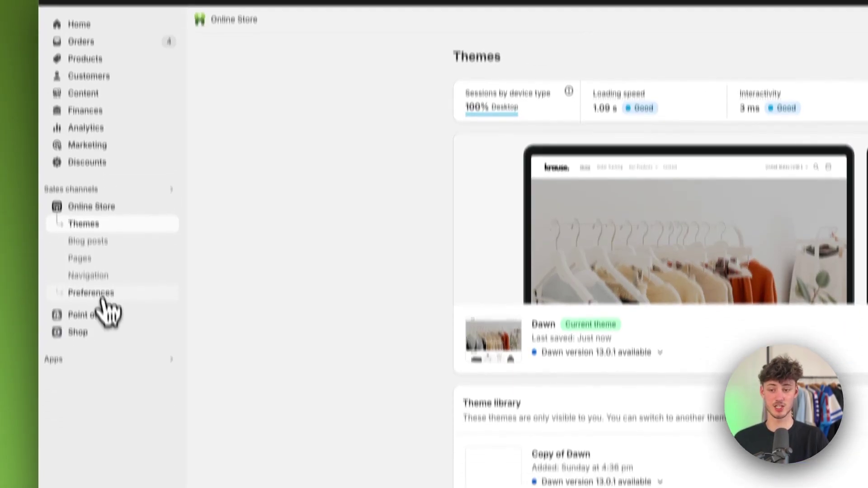
{"action": "left_click", "coordinate": [105, 222]}
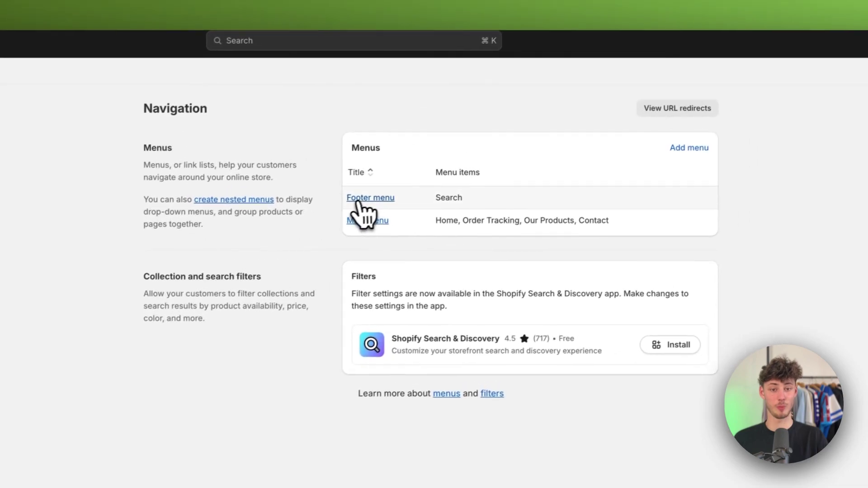
{"action": "left_click", "coordinate": [359, 201]}
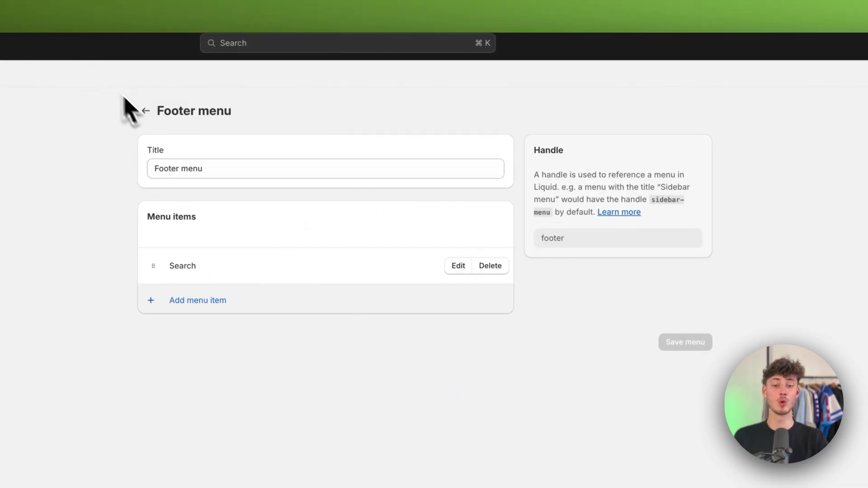
{"action": "left_click", "coordinate": [180, 299]}
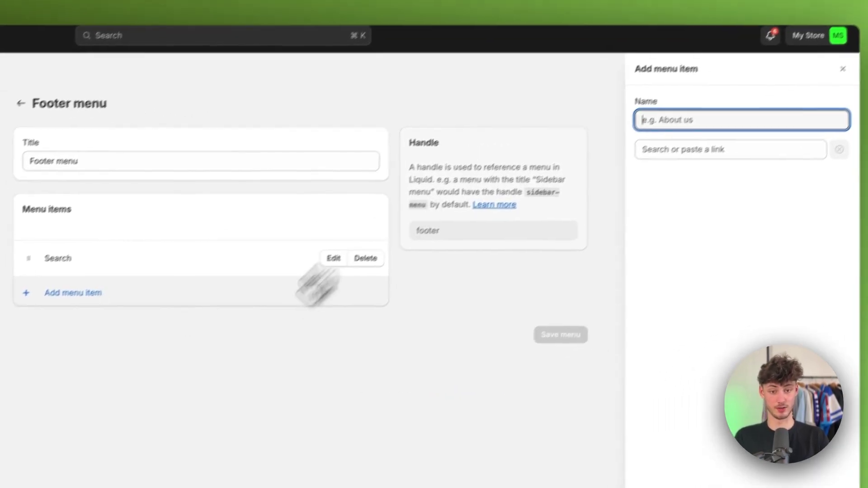
{"action": "left_click", "coordinate": [864, 43]}
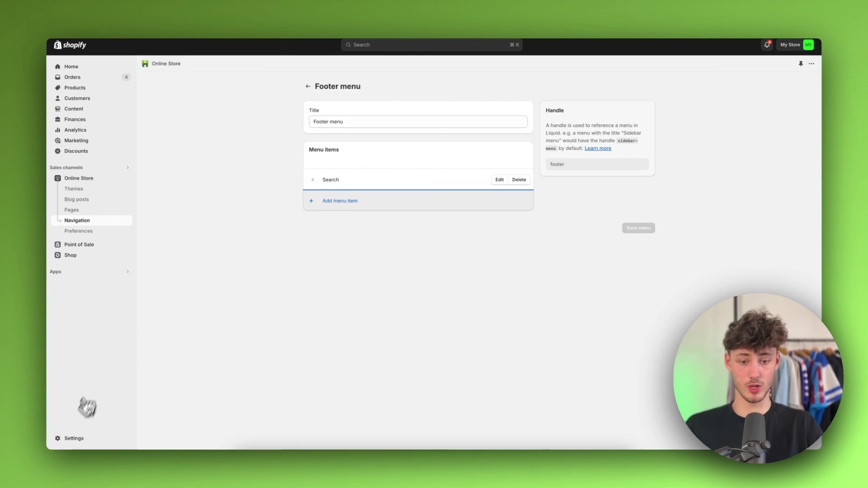
- Open Settings > Policies and try filling the terms of service from the template
{"action": "left_click", "coordinate": [63, 440]}
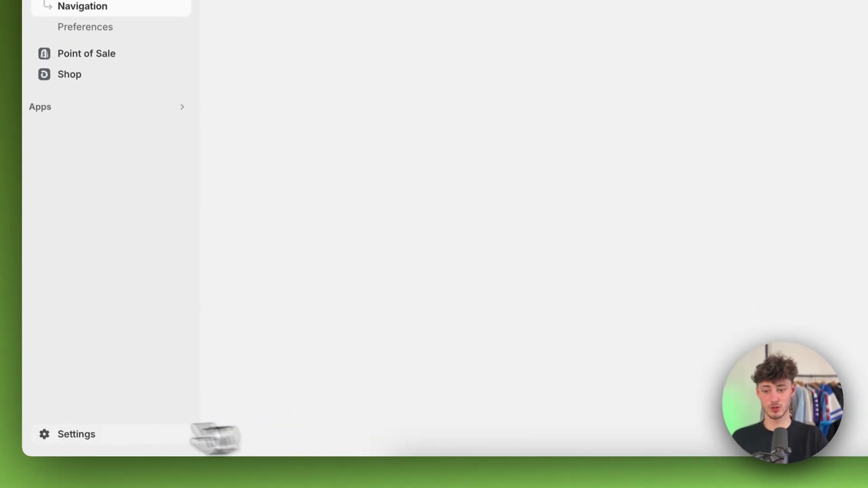
{"action": "left_click", "coordinate": [194, 435]}
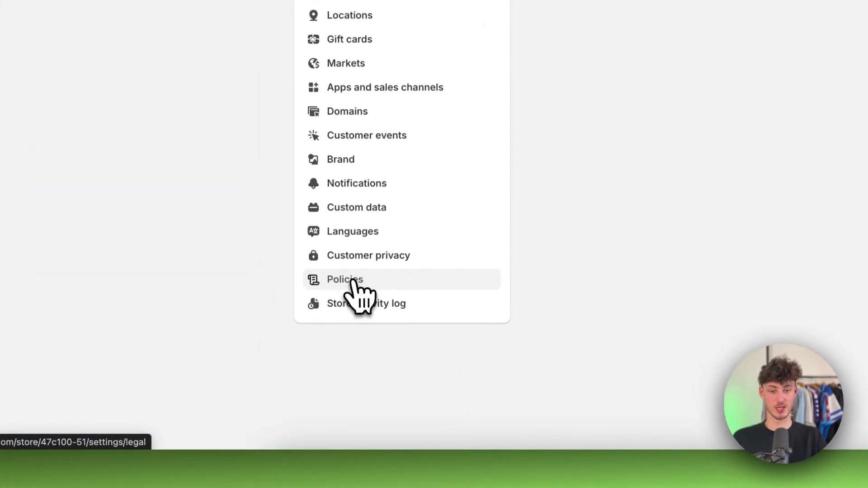
{"action": "left_click", "coordinate": [353, 281]}
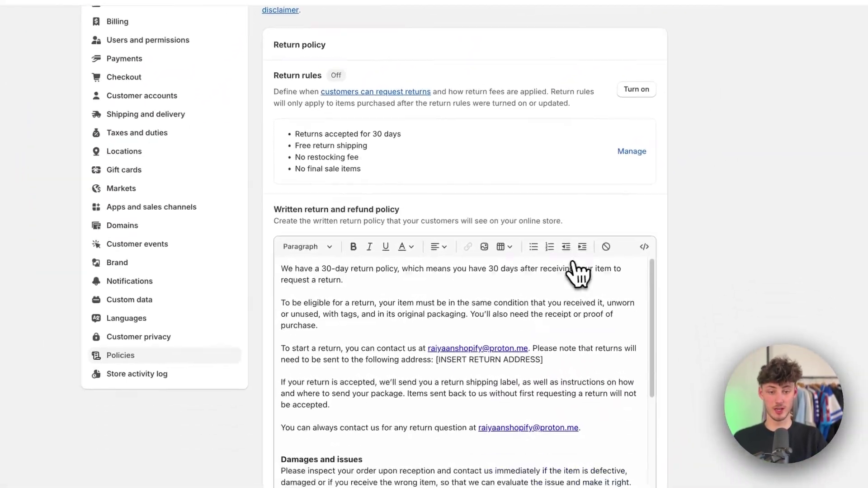
{"action": "scroll", "coordinate": [588, 276], "scroll_direction": "down", "scroll_amount": 10}
{"action": "scroll", "coordinate": [694, 321], "scroll_direction": "down", "scroll_amount": 12}
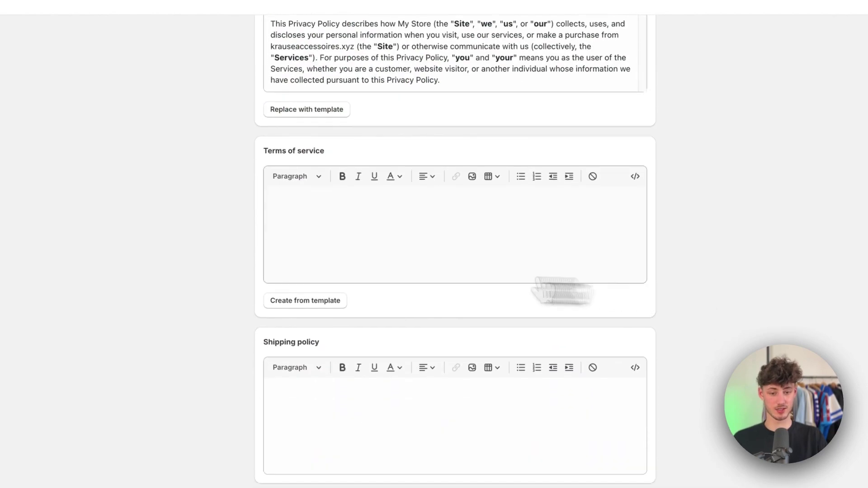
{"action": "scroll", "coordinate": [213, 294], "scroll_direction": "down", "scroll_amount": 6}
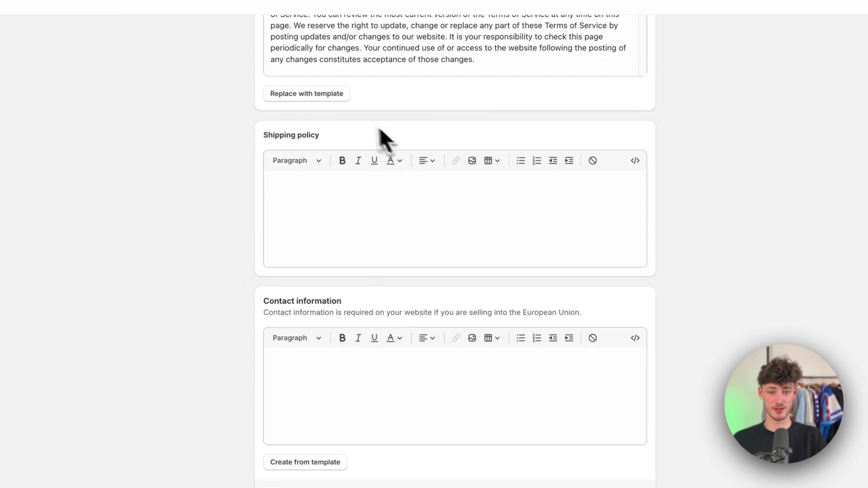
{"action": "left_click", "coordinate": [332, 96]}
{"action": "left_click", "coordinate": [531, 234]}
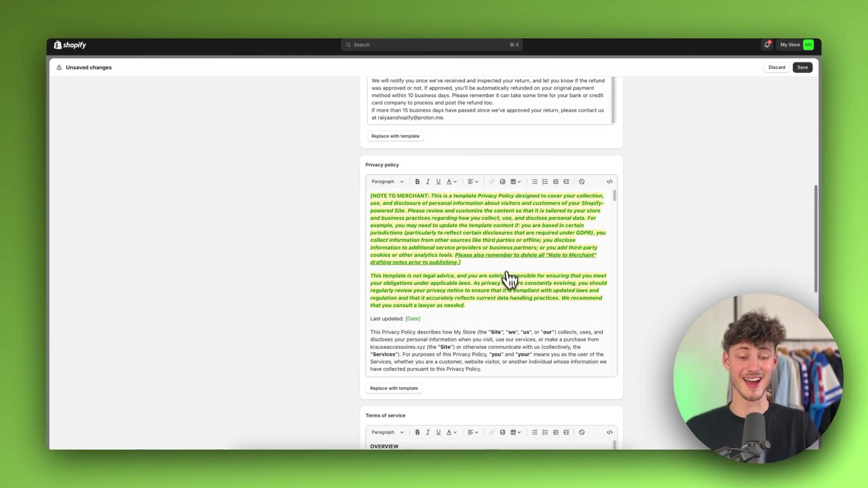
{"action": "scroll", "coordinate": [515, 293], "scroll_direction": "down", "scroll_amount": 10}
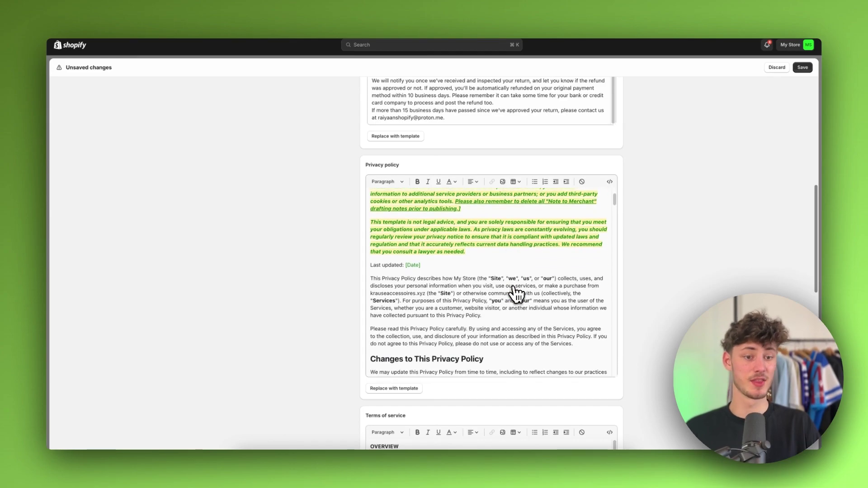
{"action": "scroll", "coordinate": [713, 285], "scroll_direction": "down", "scroll_amount": 15}
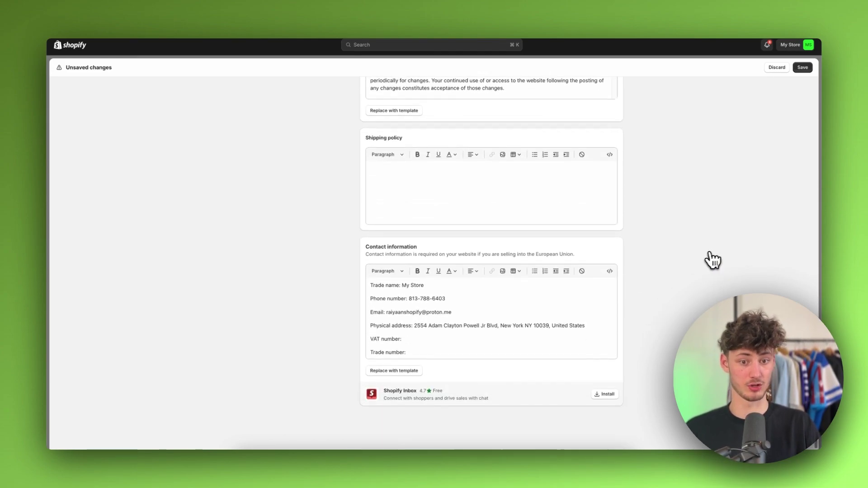
{"action": "scroll", "coordinate": [713, 260], "scroll_direction": "up", "scroll_amount": 20}
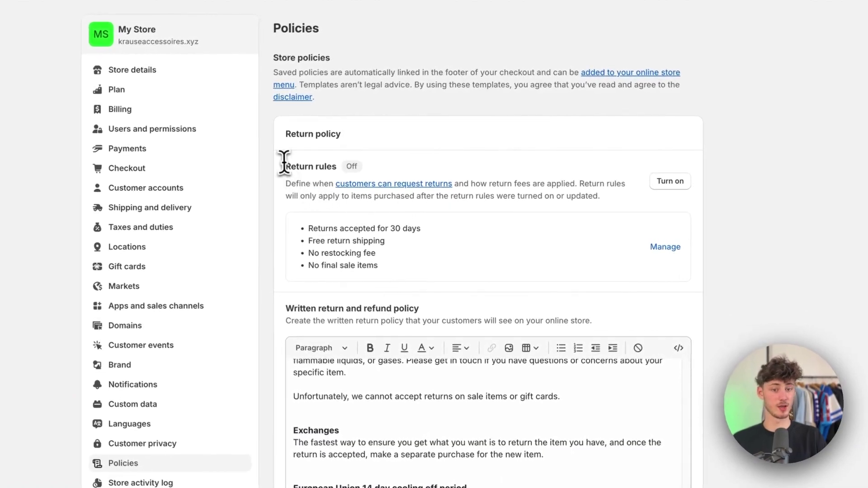
- Turn on return rules, save the policies, and close Settings back to the Footer menu
{"action": "left_click_drag", "start_coordinate": [367, 181], "coordinate": [400, 181]}
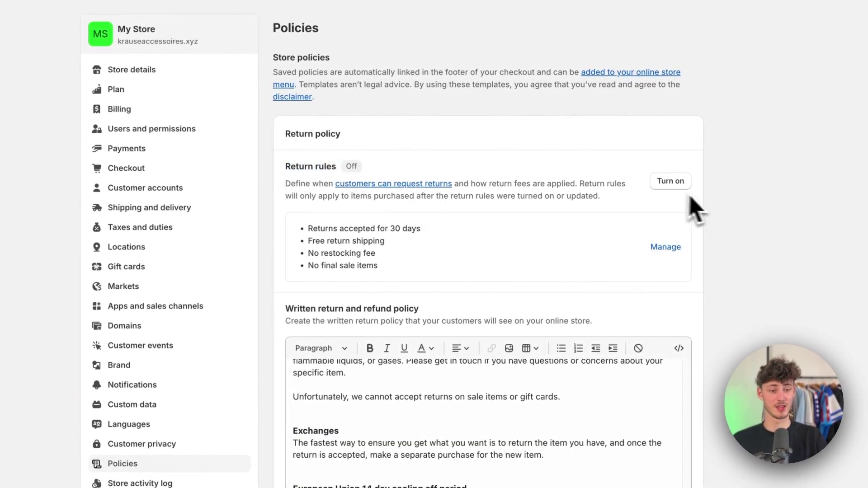
{"action": "left_click", "coordinate": [680, 250]}
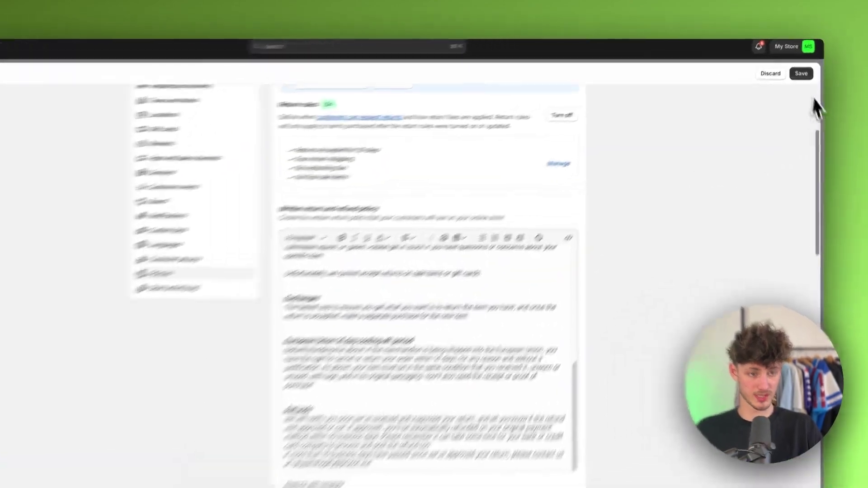
{"action": "left_click", "coordinate": [802, 66]}
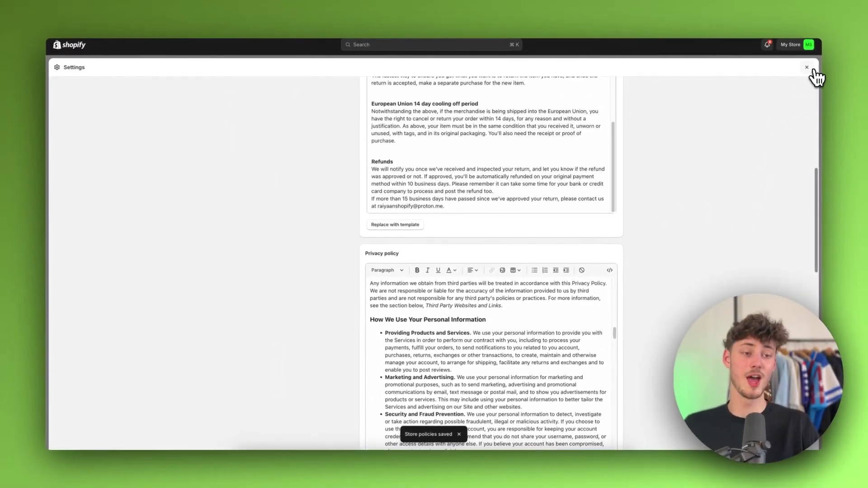
{"action": "left_click", "coordinate": [809, 66]}
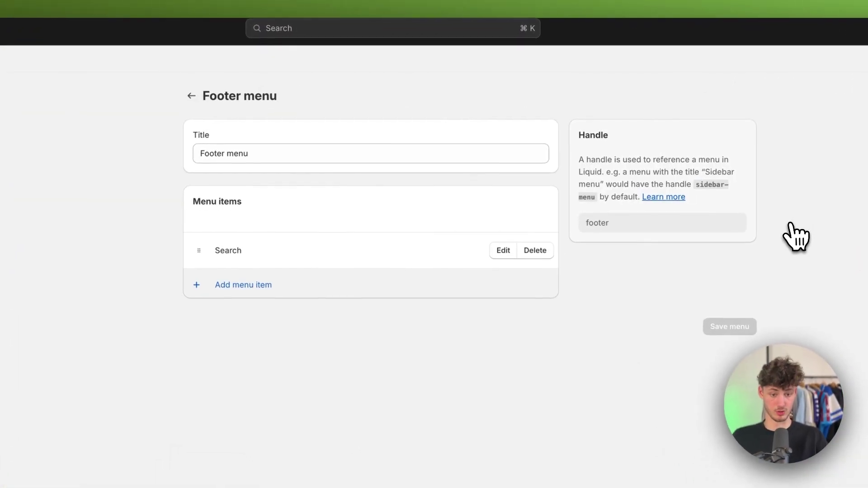
- Add Terms of Service and Refund Policy links to the Footer menu
{"action": "left_click", "coordinate": [267, 291]}
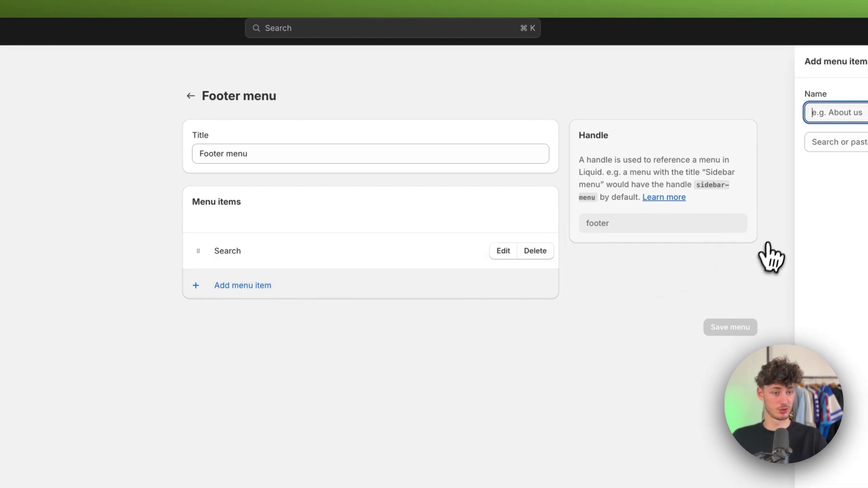
{"action": "left_click", "coordinate": [859, 142]}
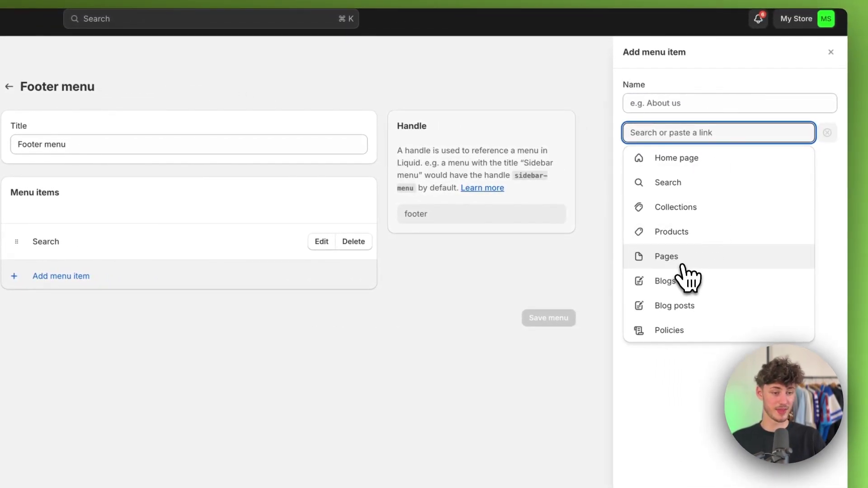
{"action": "left_click", "coordinate": [681, 265]}
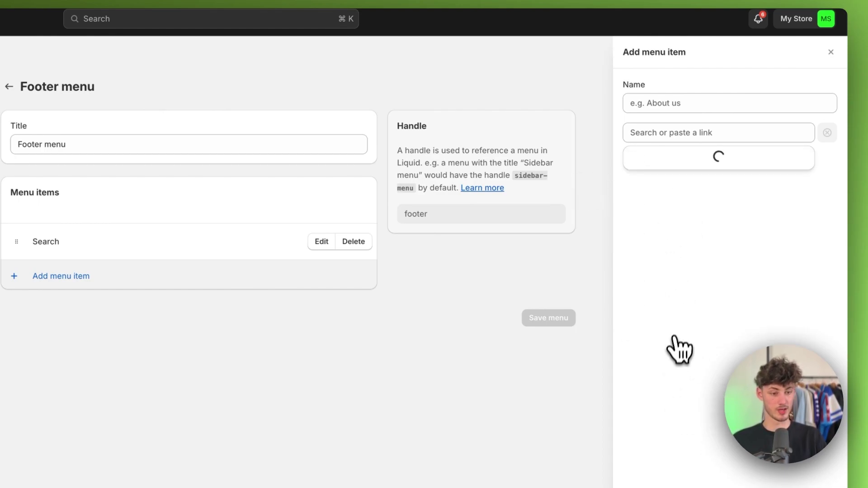
{"action": "left_click", "coordinate": [665, 256]}
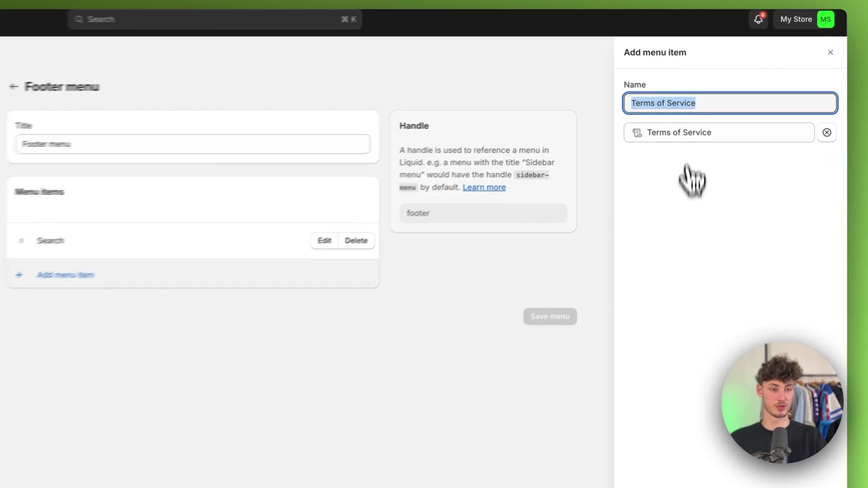
{"action": "left_click", "coordinate": [806, 468]}
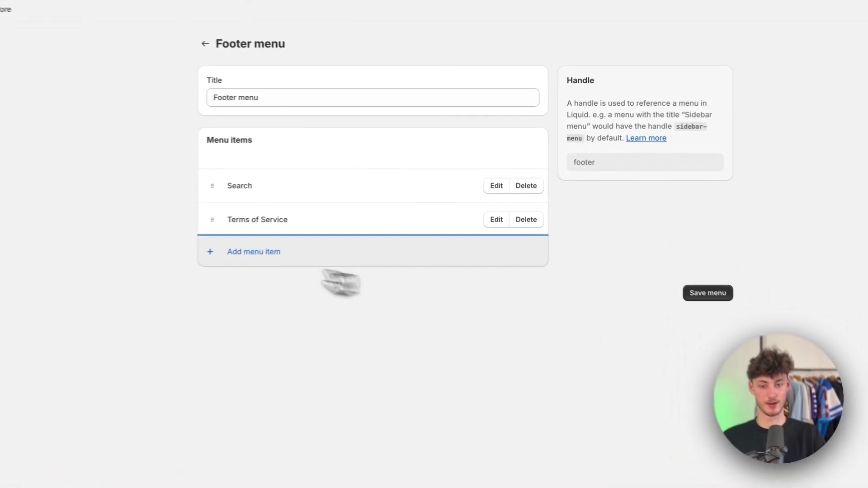
{"action": "left_click", "coordinate": [335, 258]}
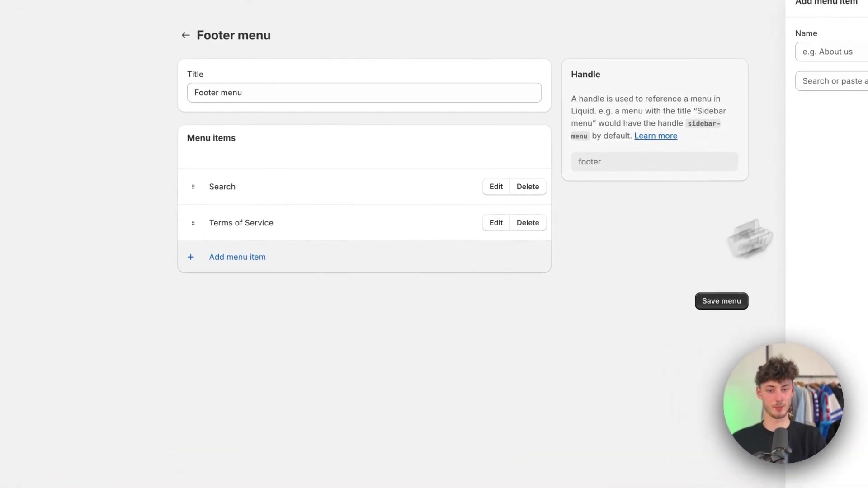
{"action": "left_click", "coordinate": [719, 114]}
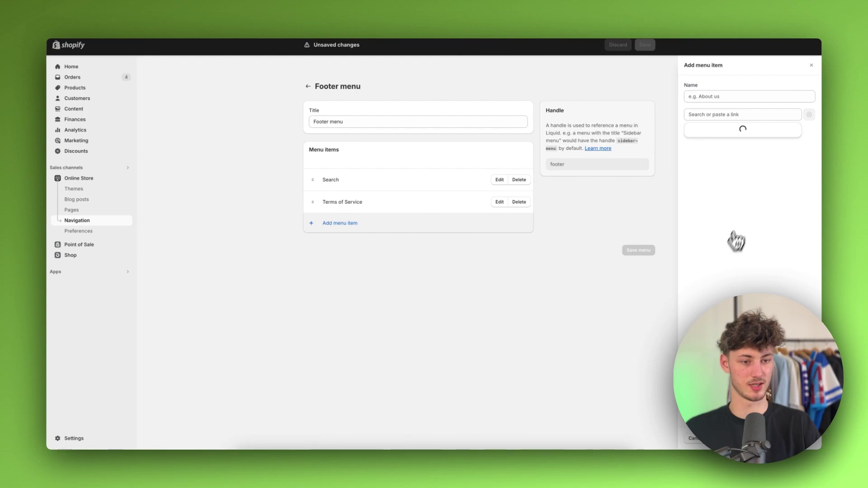
{"action": "left_click", "coordinate": [807, 438]}
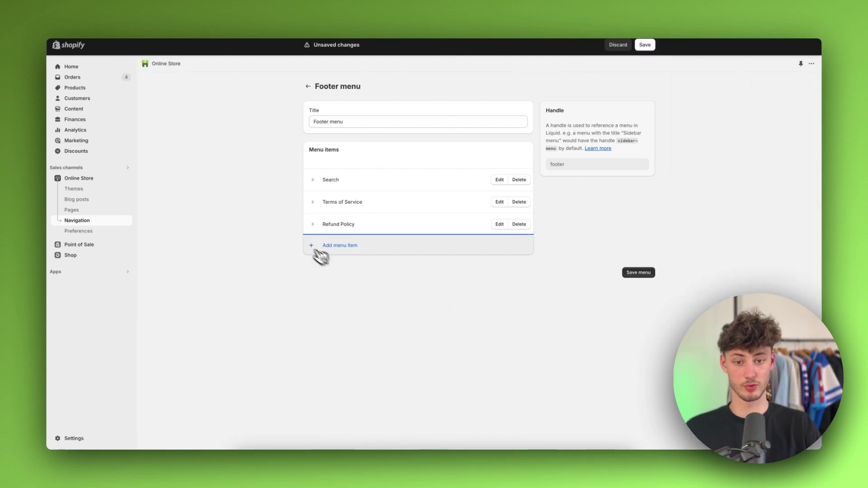
- Add Privacy Policy and Contact Information links, then save the Footer menu
{"action": "left_click", "coordinate": [319, 244]}
{"action": "left_click", "coordinate": [737, 115]}
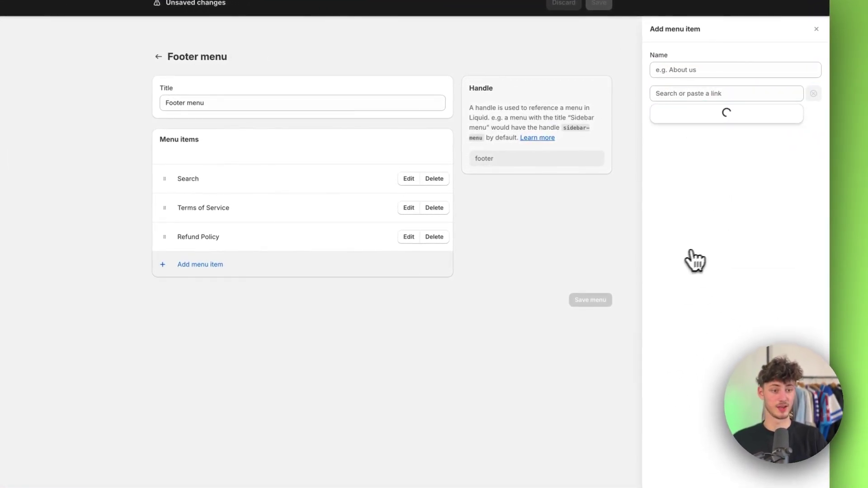
{"action": "left_click", "coordinate": [809, 487]}
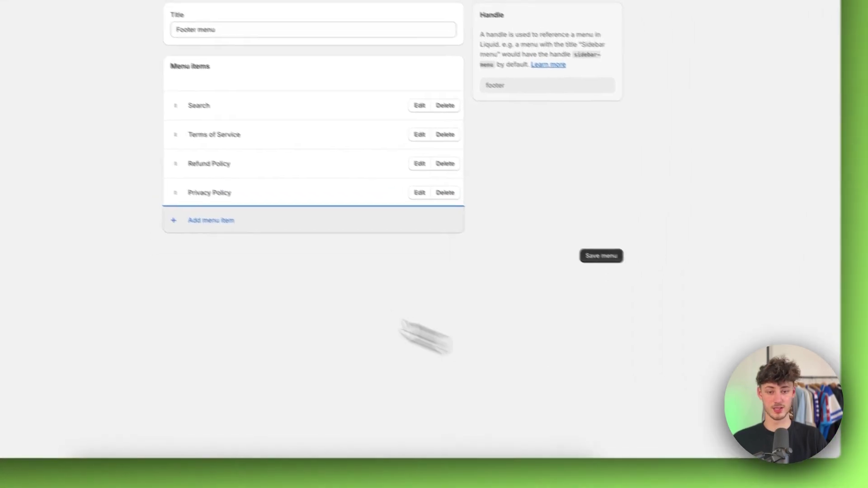
{"action": "left_click", "coordinate": [253, 266]}
{"action": "left_click", "coordinate": [745, 63]}
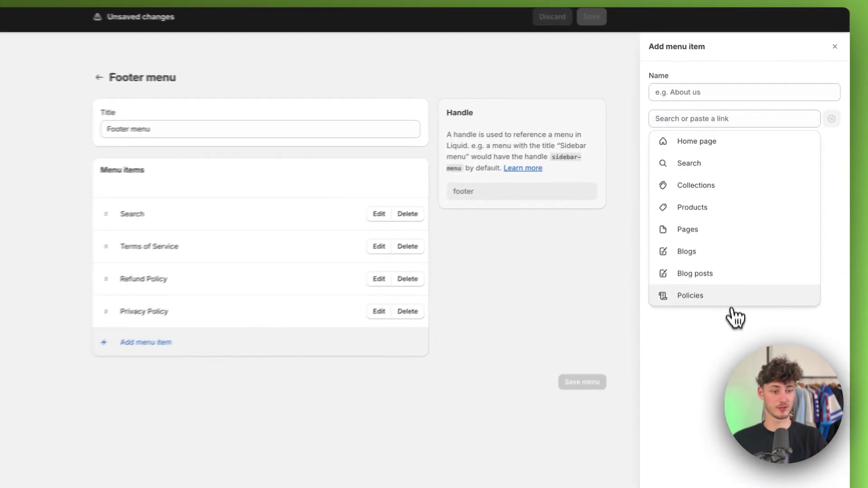
{"action": "left_click", "coordinate": [732, 300]}
{"action": "left_click", "coordinate": [719, 174]}
{"action": "key", "text": "Return"}
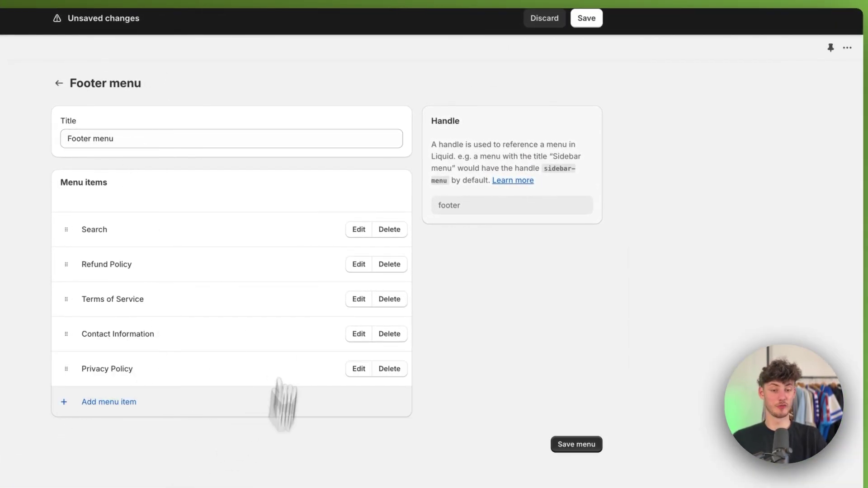
{"action": "left_click", "coordinate": [589, 28]}
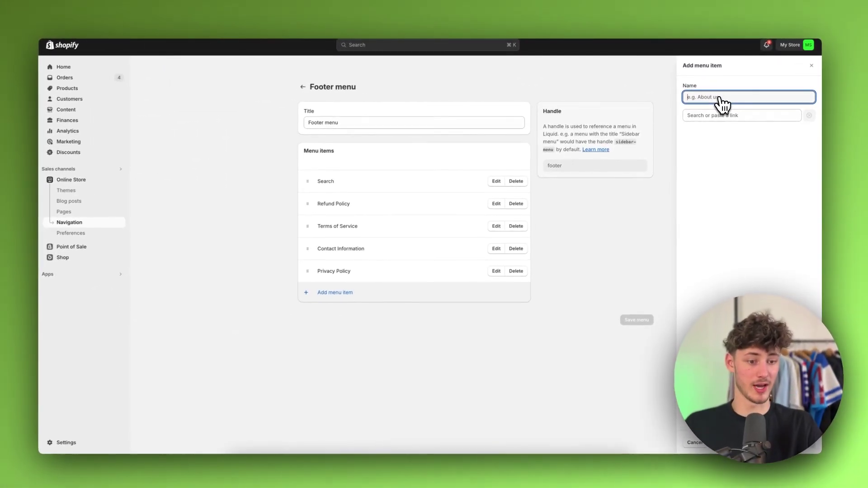
- Add an 'Our Best Selling Products' item linking to All products and save the menu
{"action": "type", "text": "Our Best Selling Products"}
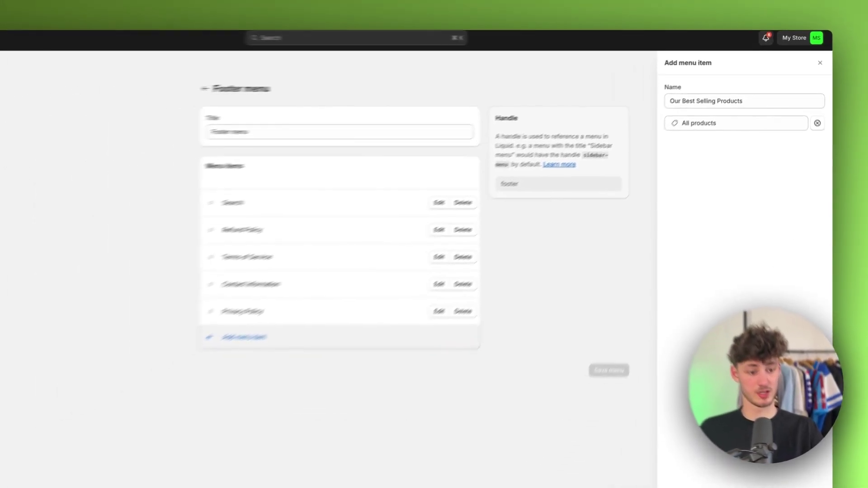
{"action": "key", "text": "Return"}
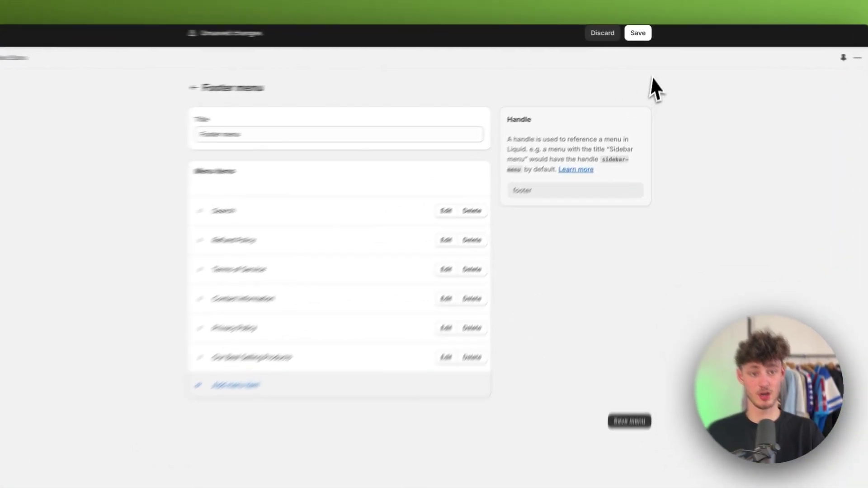
{"action": "left_click", "coordinate": [644, 45]}
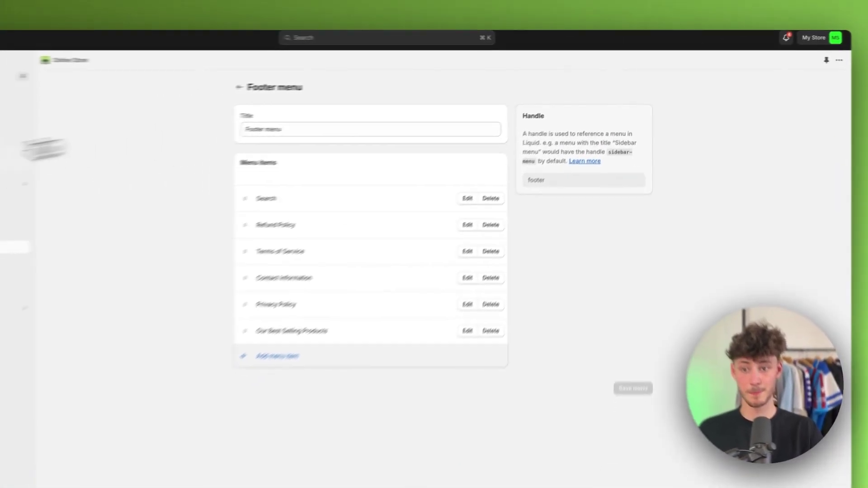
- In the Dawn theme editor, delete the footer Image block and make 'Where did we start?' first
{"action": "left_click", "coordinate": [101, 185]}
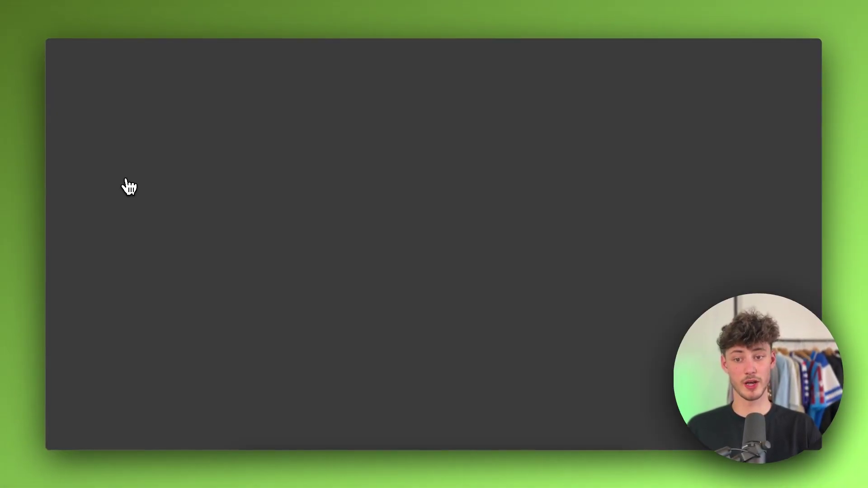
{"action": "scroll", "coordinate": [225, 203], "scroll_direction": "down", "scroll_amount": 20}
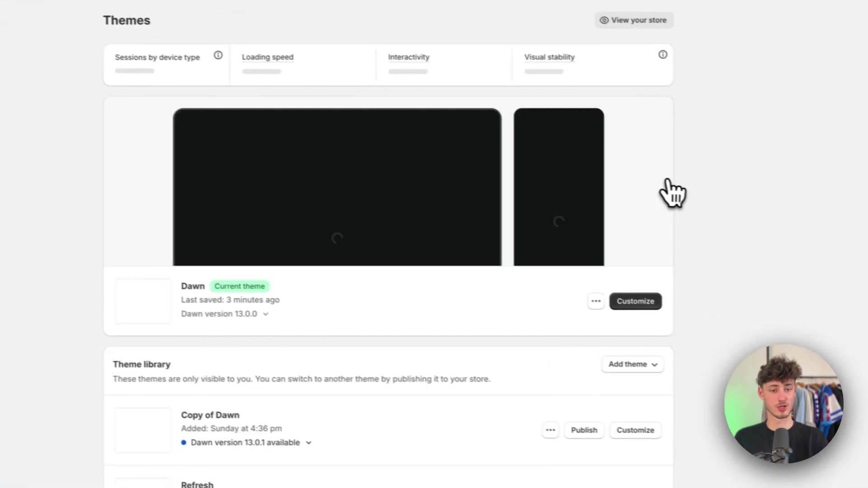
{"action": "left_click", "coordinate": [615, 298]}
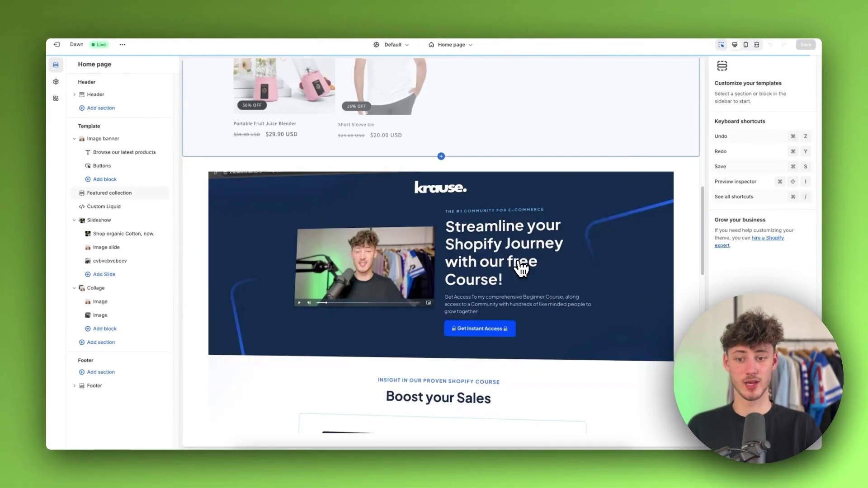
{"action": "mouse_move", "coordinate": [165, 289]}
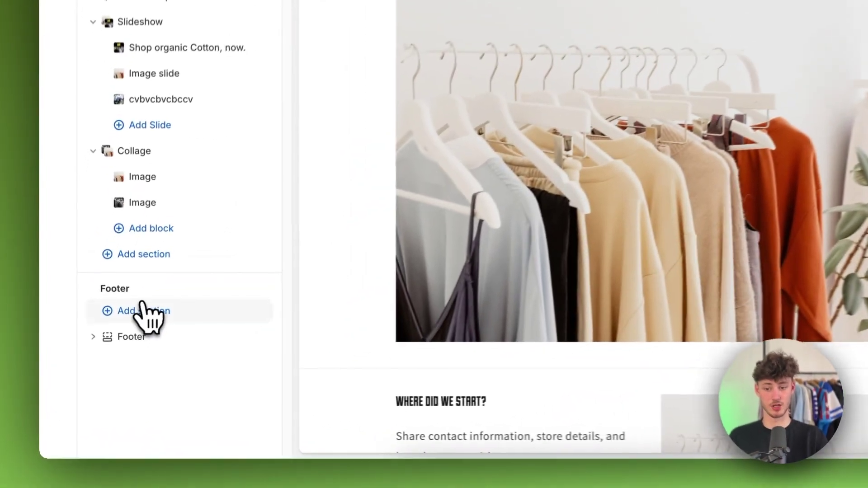
{"action": "left_click", "coordinate": [94, 385]}
{"action": "scroll", "coordinate": [183, 310], "scroll_direction": "down", "scroll_amount": 1}
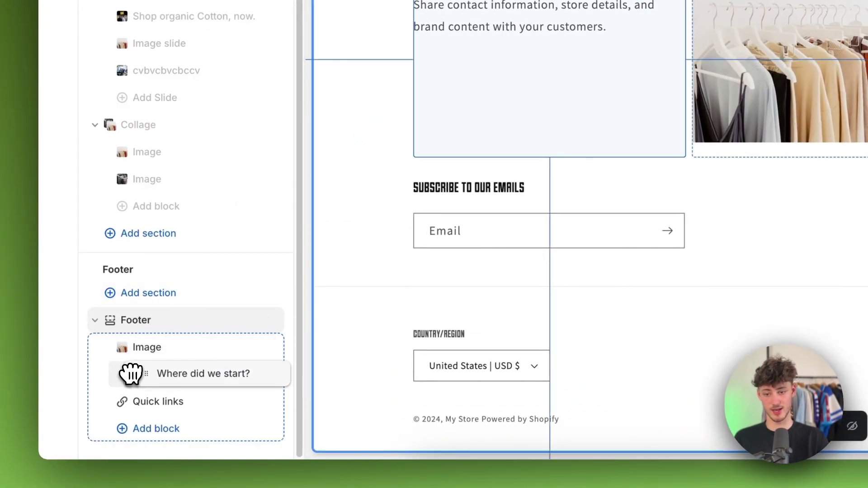
{"action": "left_click_drag", "start_coordinate": [140, 375], "coordinate": [140, 393]}
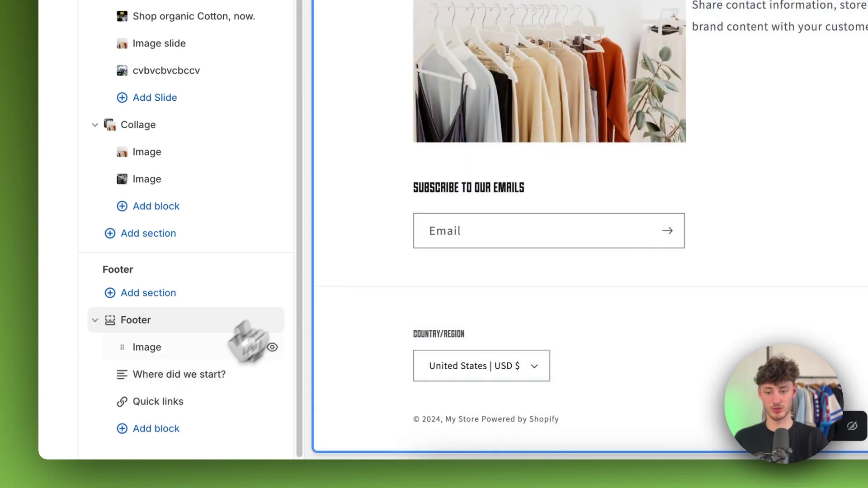
{"action": "left_click", "coordinate": [252, 348]}
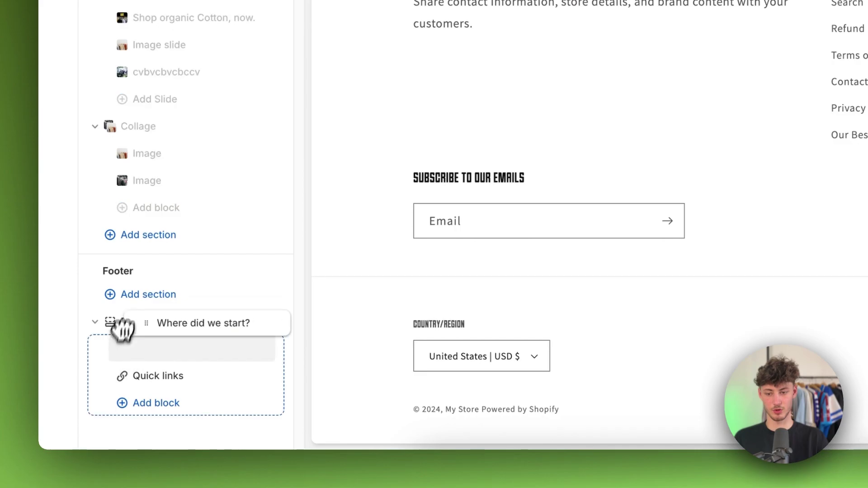
{"action": "left_click_drag", "start_coordinate": [129, 320], "coordinate": [131, 330]}
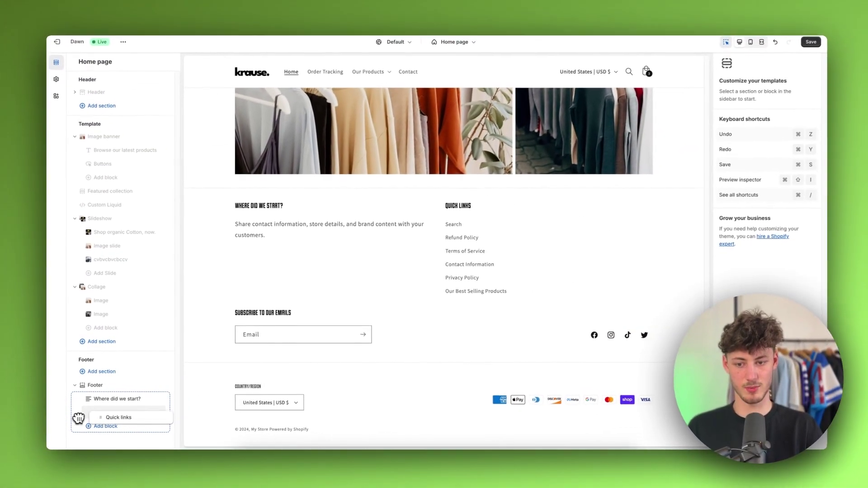
- Turn off Show email signup in the Footer section settings
{"action": "left_click", "coordinate": [108, 413]}
{"action": "left_click", "coordinate": [132, 387]}
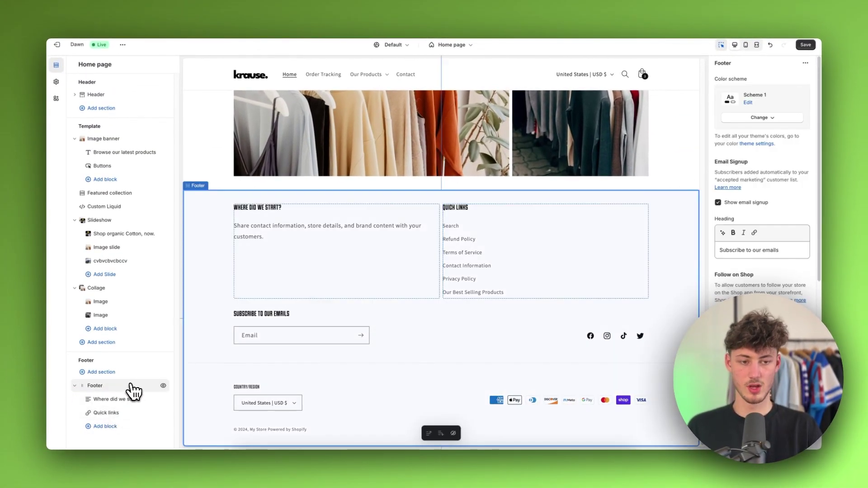
{"action": "scroll", "coordinate": [773, 271], "scroll_direction": "down", "scroll_amount": 3}
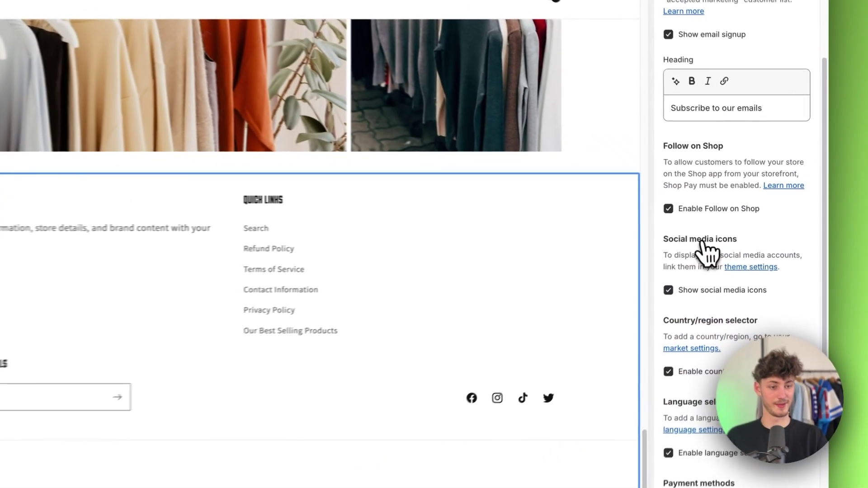
{"action": "scroll", "coordinate": [741, 231], "scroll_direction": "up", "scroll_amount": 3}
{"action": "left_click", "coordinate": [662, 191]}
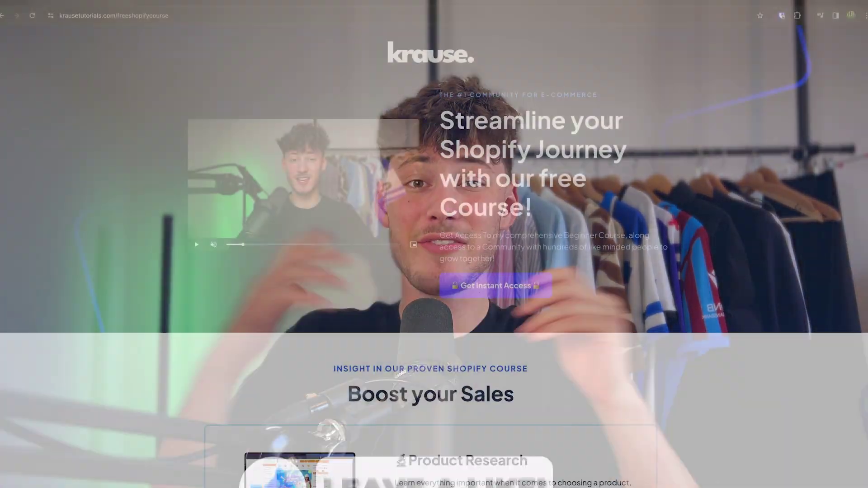
- Highlight the free course headline, then expand the YouTube video's description links
{"action": "scroll", "coordinate": [434, 253], "scroll_direction": "down", "scroll_amount": 10}
{"action": "scroll", "coordinate": [434, 253], "scroll_direction": "up", "scroll_amount": 3}
{"action": "scroll", "coordinate": [434, 110], "scroll_direction": "up", "scroll_amount": 6}
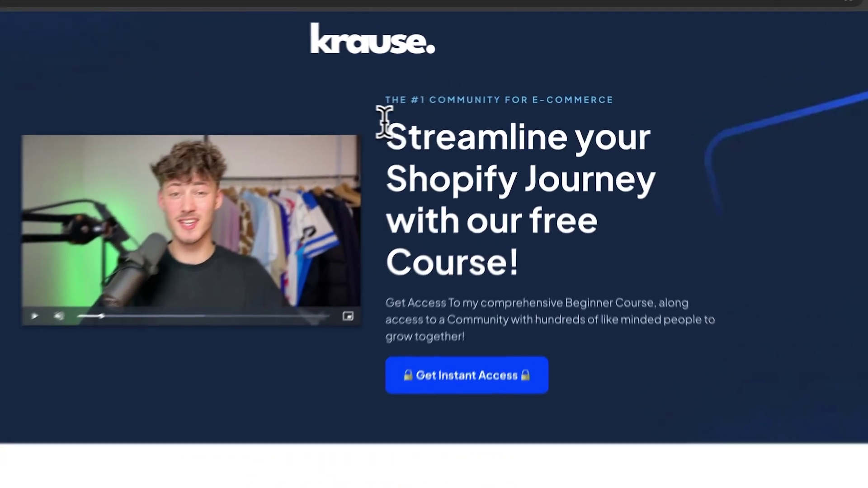
{"action": "left_click_drag", "start_coordinate": [384, 119], "coordinate": [573, 283]}
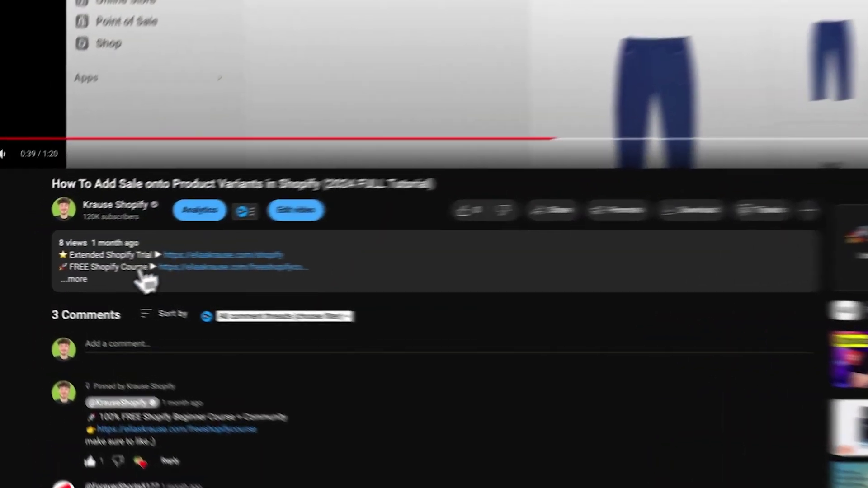
{"action": "left_click", "coordinate": [145, 276]}
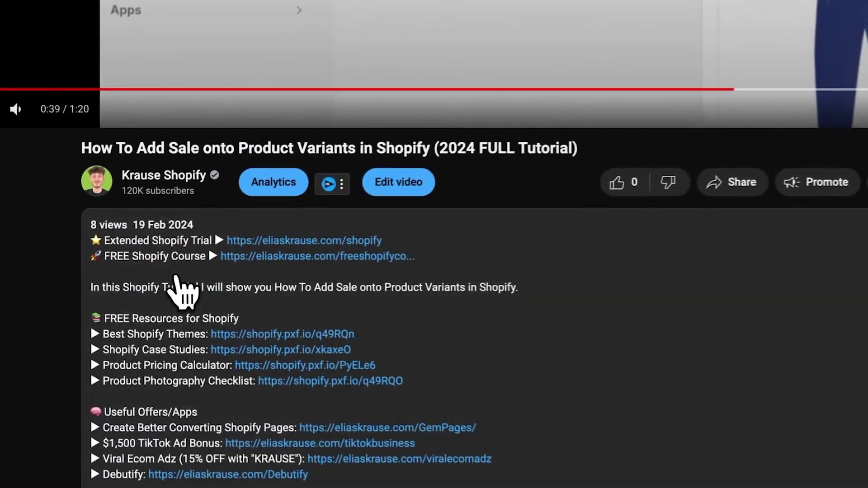